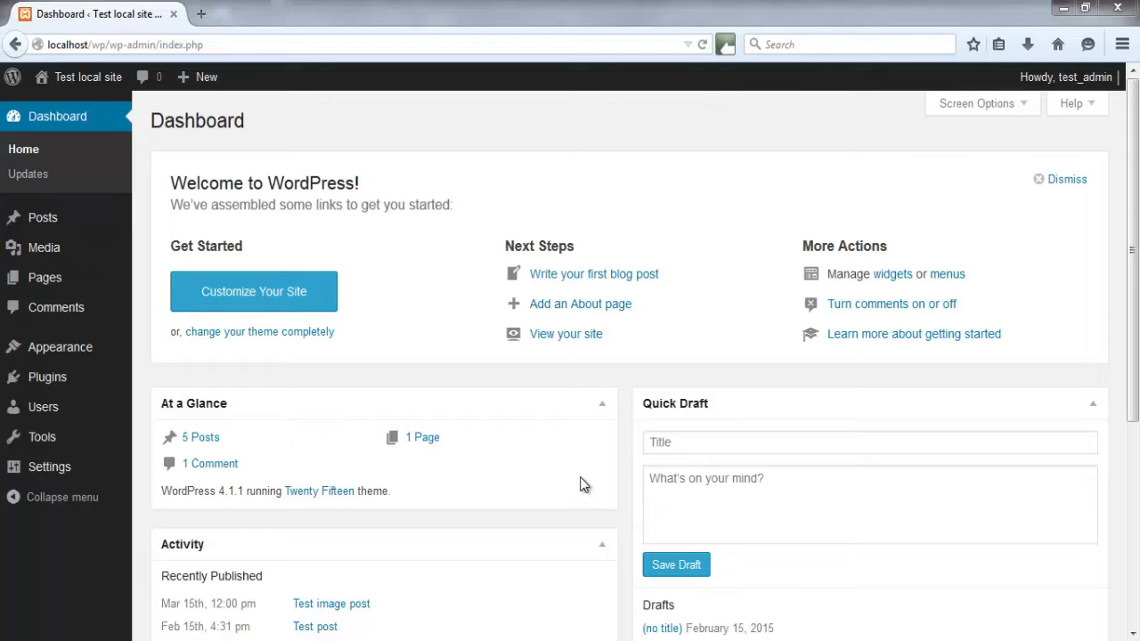
In General Settings, toggle 'Anyone can register' and review the default-role list, keeping Subscriber
{"action": "mouse_move", "coordinate": [54, 466]}
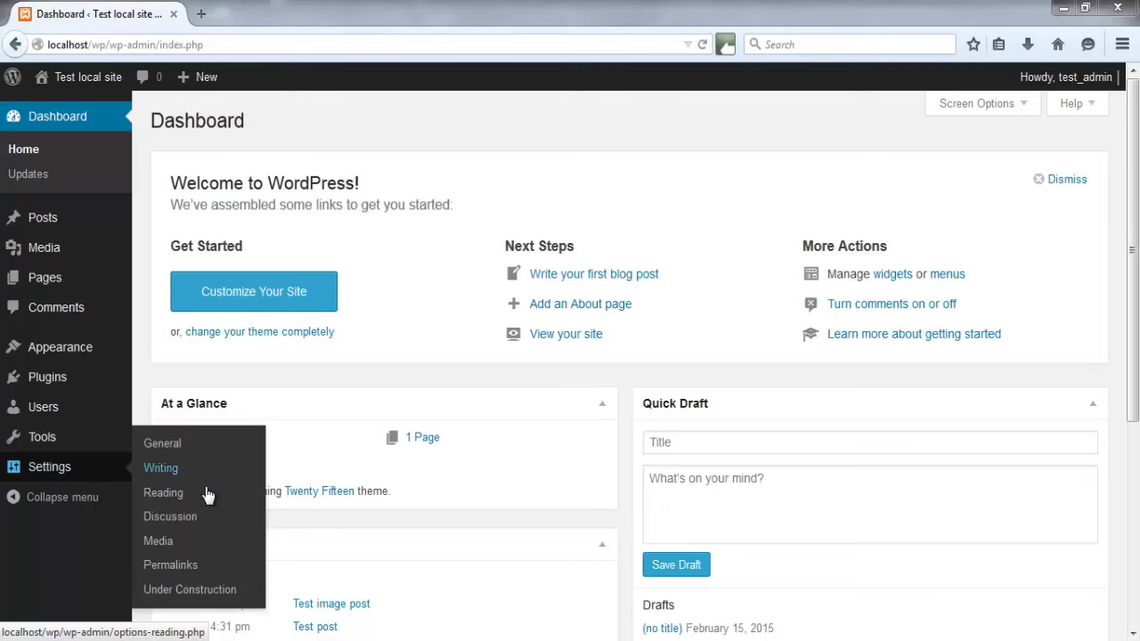
{"action": "left_click", "coordinate": [166, 445]}
{"action": "scroll", "coordinate": [617, 361], "scroll_direction": "down", "scroll_amount": 1}
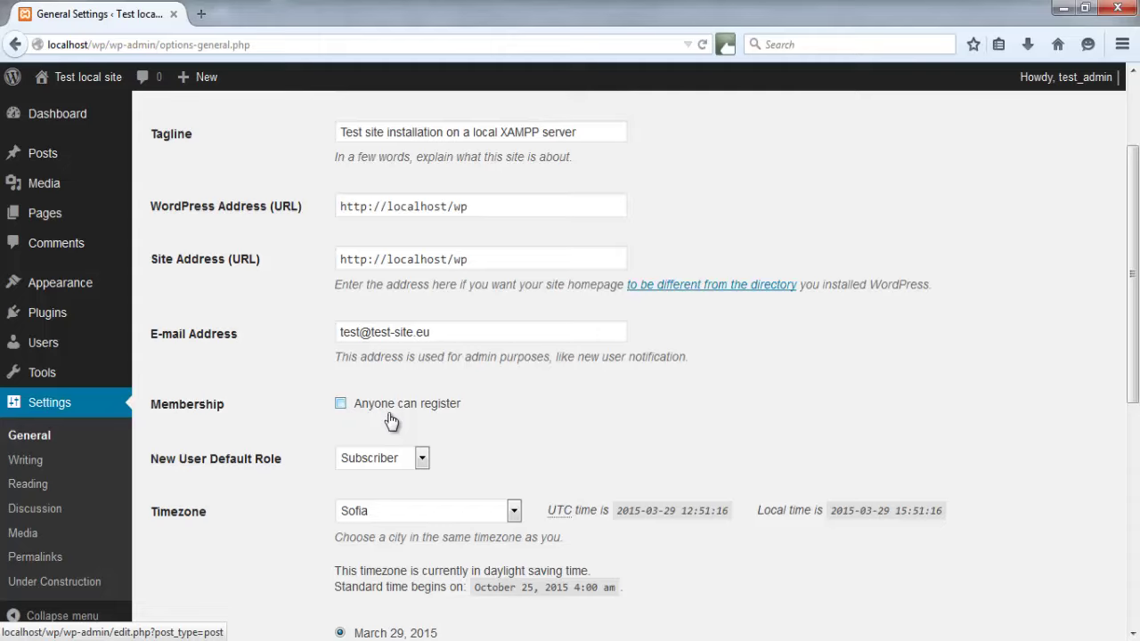
{"action": "left_click", "coordinate": [340, 403]}
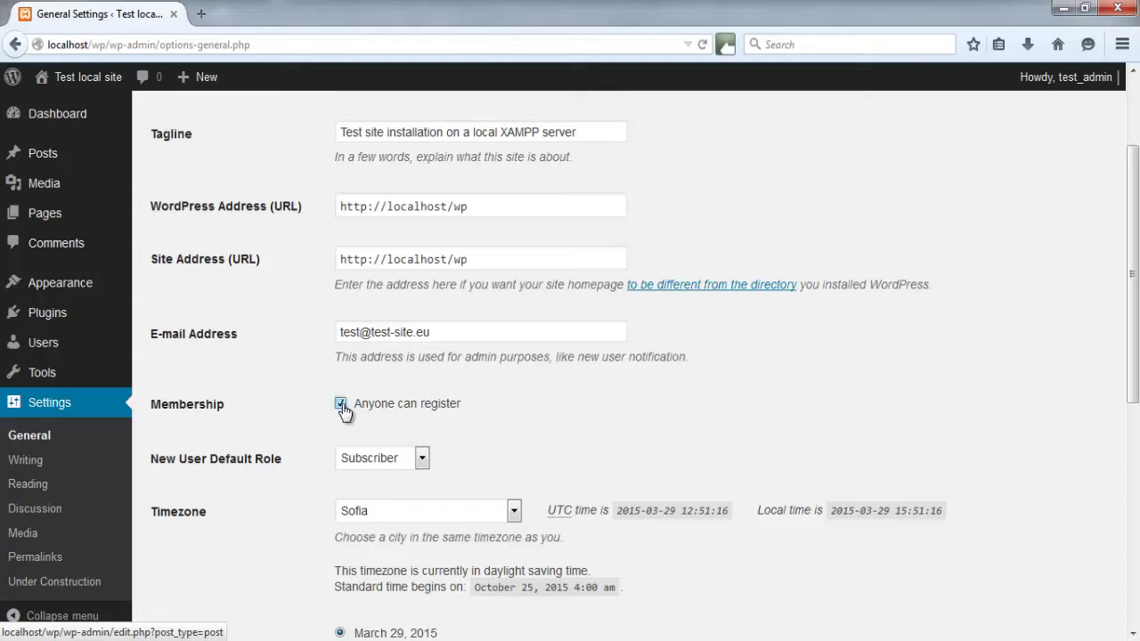
{"action": "left_click", "coordinate": [422, 459]}
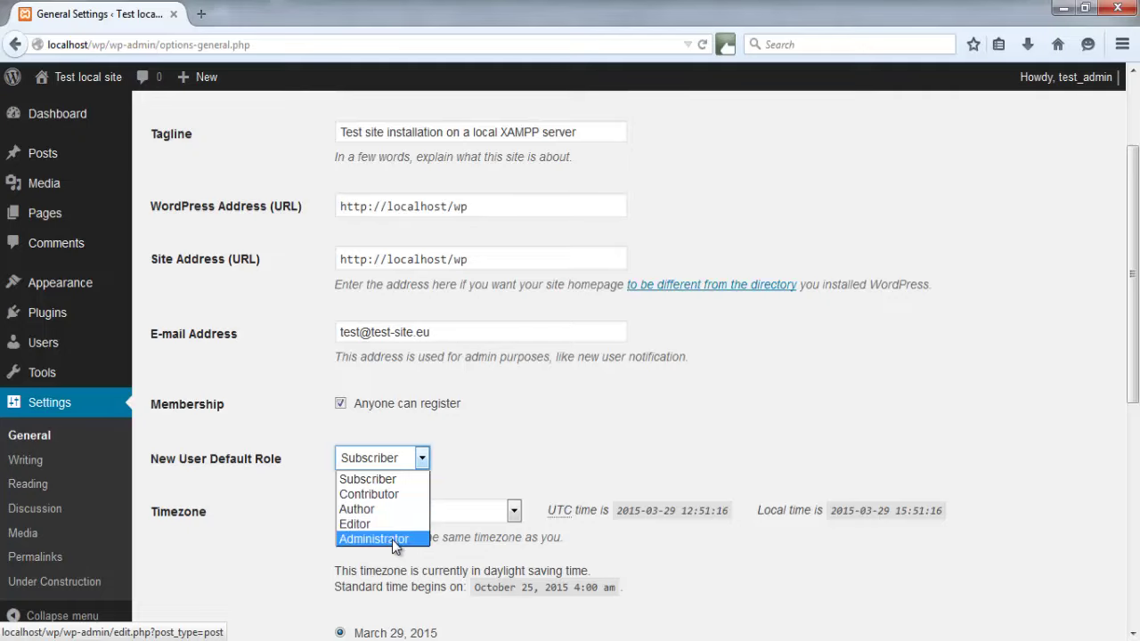
{"action": "middle_click", "coordinate": [259, 429]}
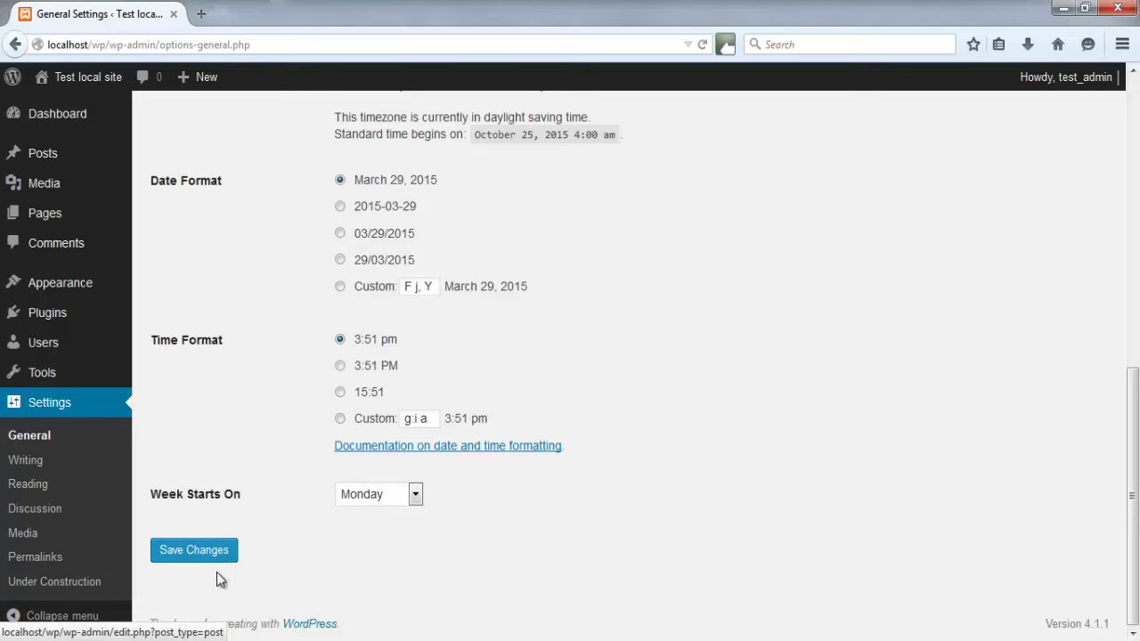
{"action": "scroll", "coordinate": [247, 440], "scroll_direction": "up", "scroll_amount": 10}
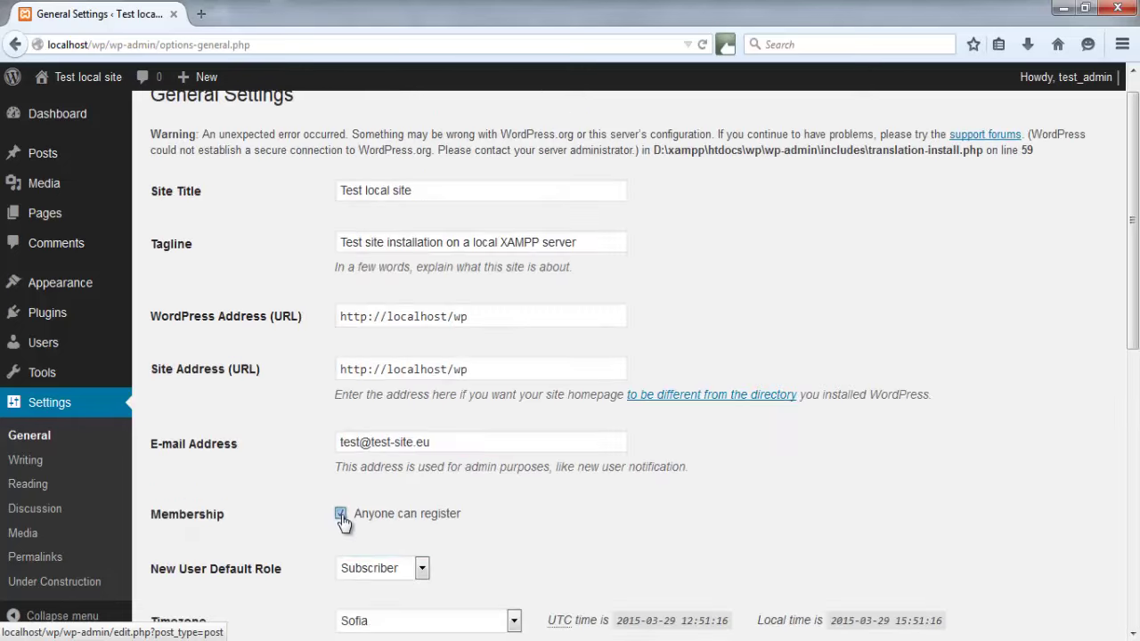
Go to All Users and select the single Administrator account
{"action": "mouse_move", "coordinate": [69, 353]}
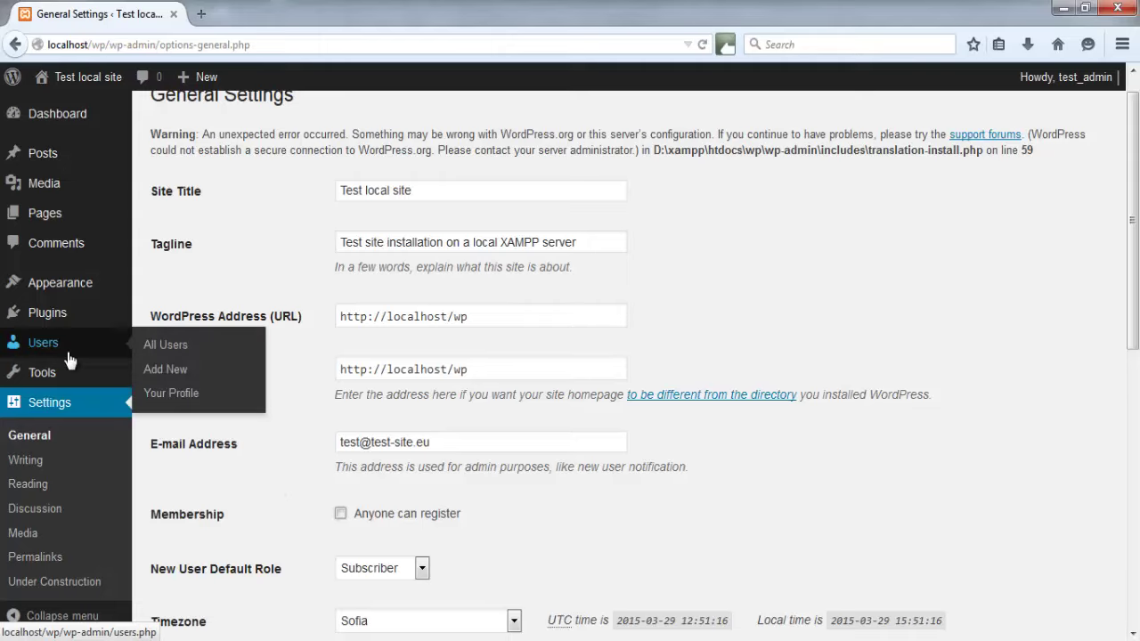
{"action": "left_click", "coordinate": [156, 350]}
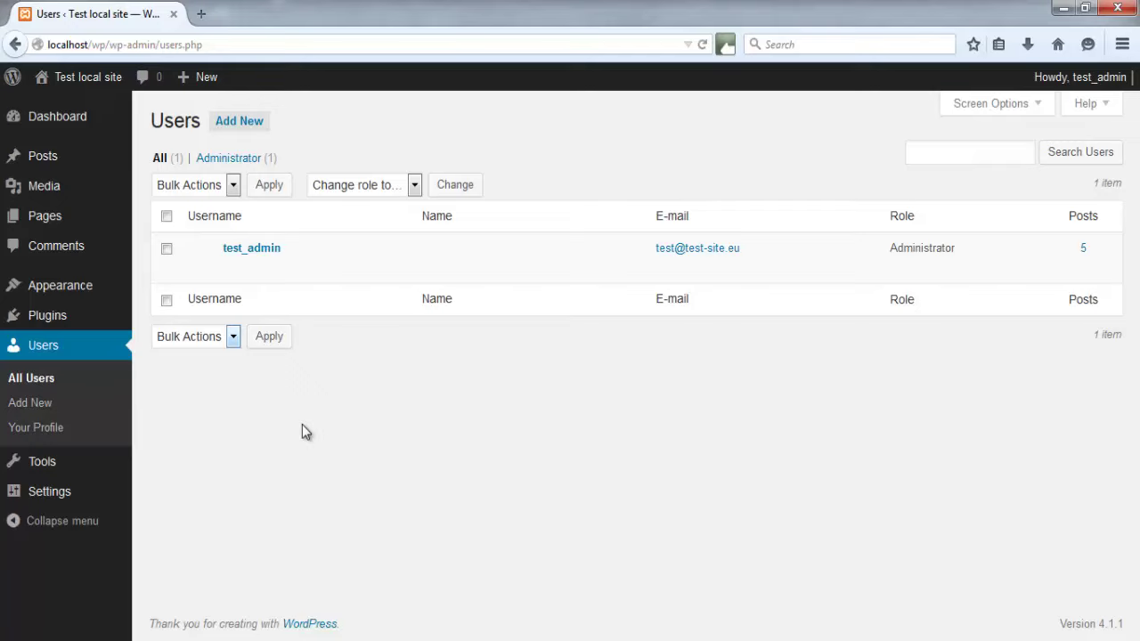
{"action": "mouse_move", "coordinate": [255, 263]}
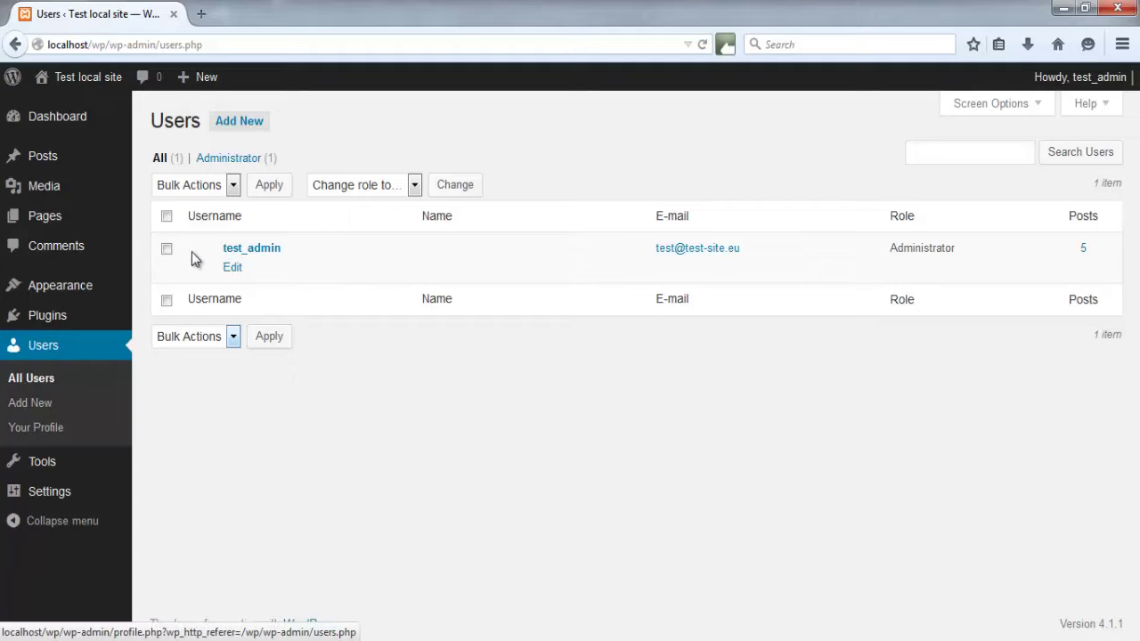
{"action": "left_click", "coordinate": [166, 250]}
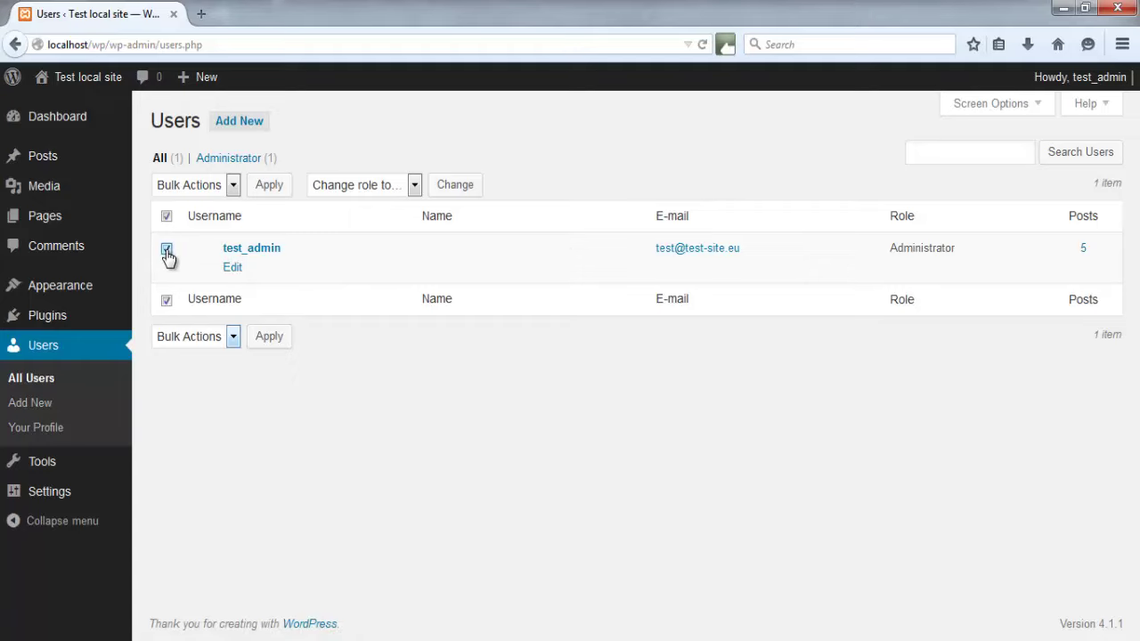
Inspect the Bulk Actions and 'Change role to…' lists without applying anything
{"action": "left_click", "coordinate": [231, 185]}
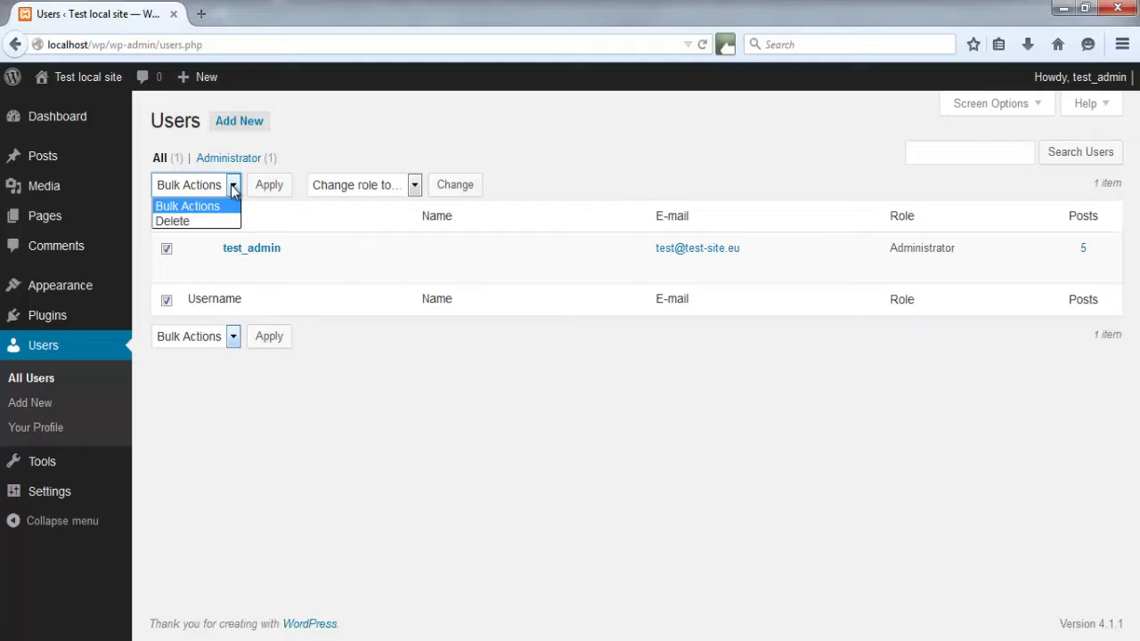
{"action": "left_click", "coordinate": [232, 187]}
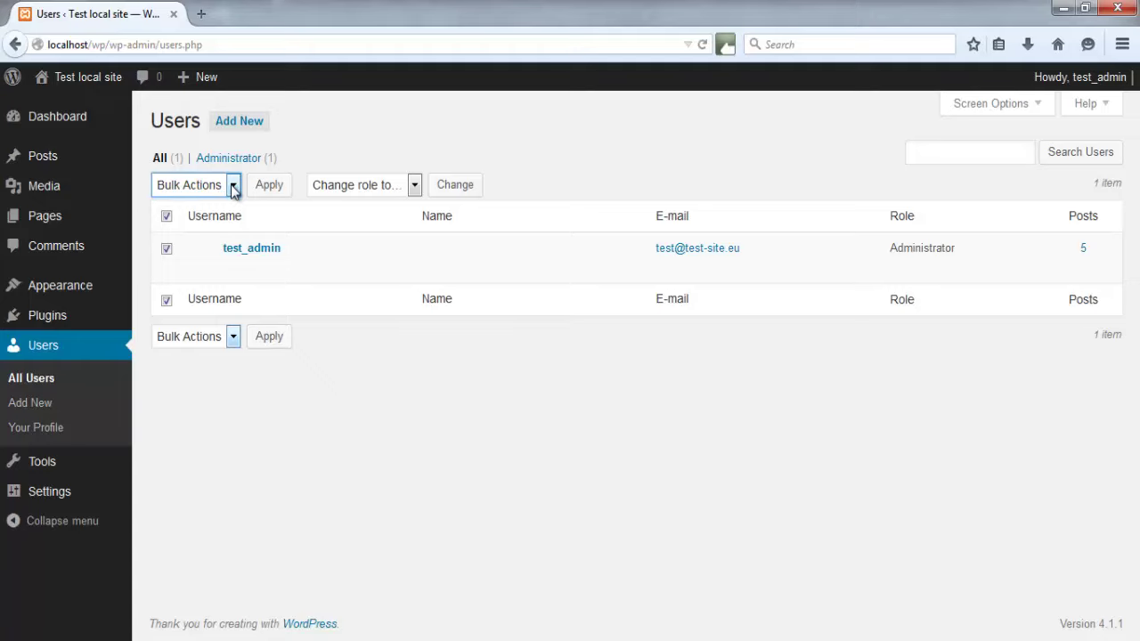
{"action": "left_click", "coordinate": [414, 185]}
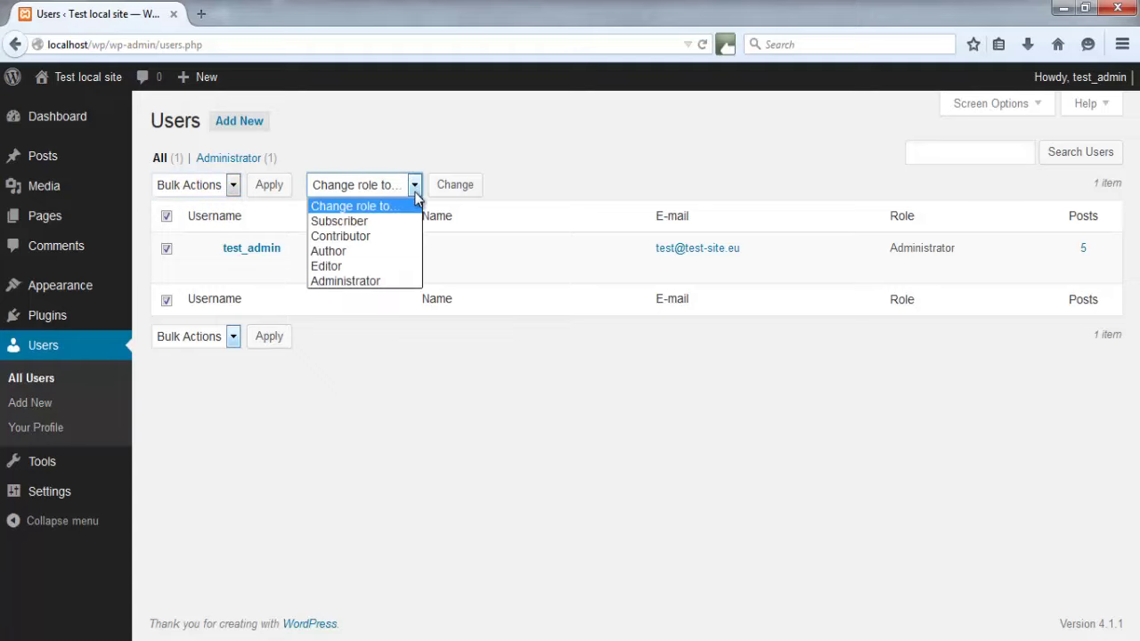
{"action": "left_click", "coordinate": [416, 198]}
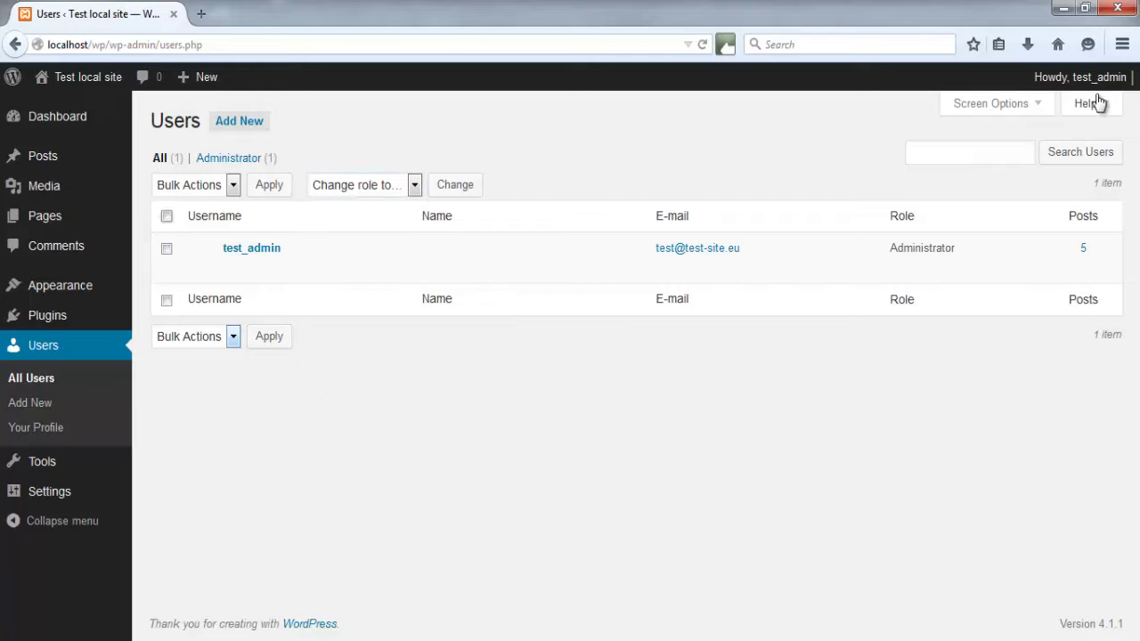
{"action": "mouse_move", "coordinate": [1106, 84]}
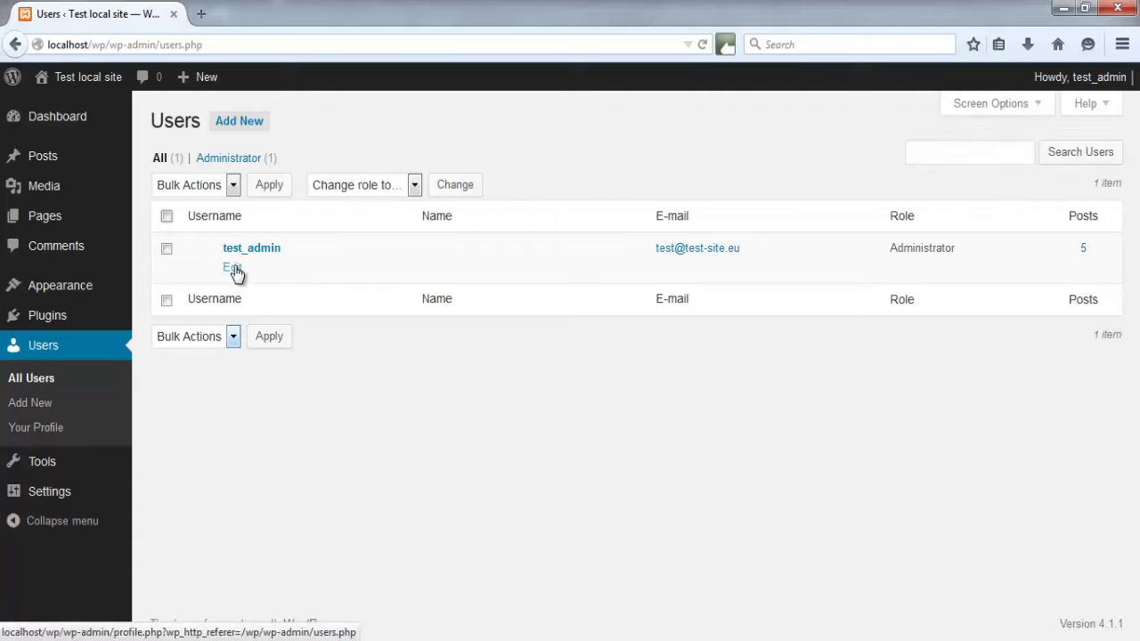
Edit the administrator's profile, highlight the usernames-cannot-be-changed note, and leave the display name unchanged
{"action": "left_click", "coordinate": [232, 269]}
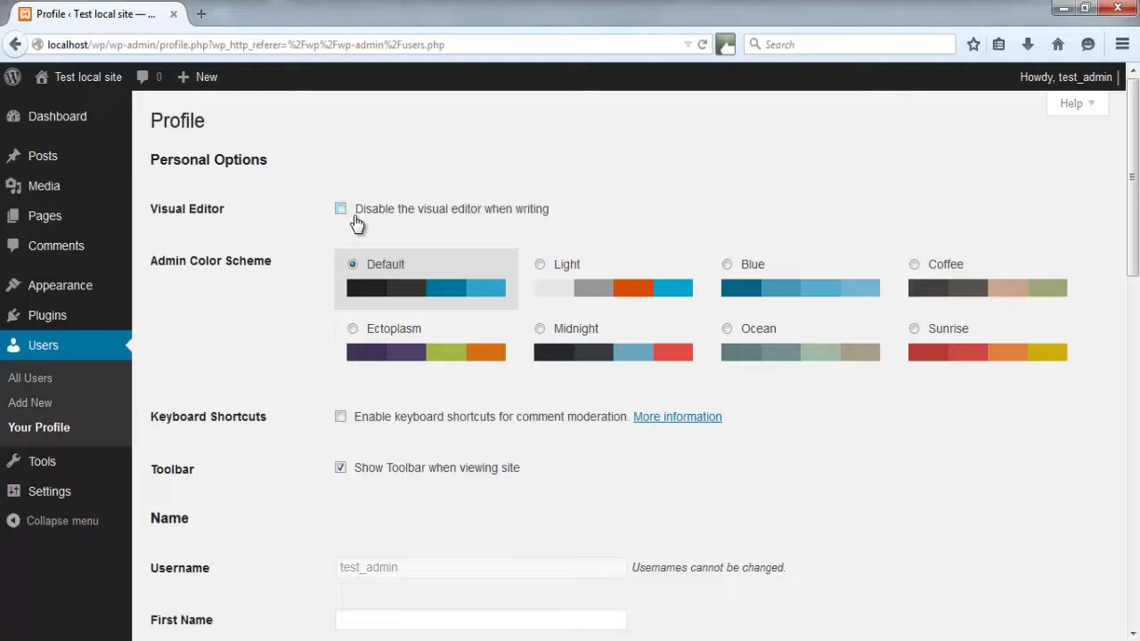
{"action": "scroll", "coordinate": [323, 224], "scroll_direction": "down", "scroll_amount": 1}
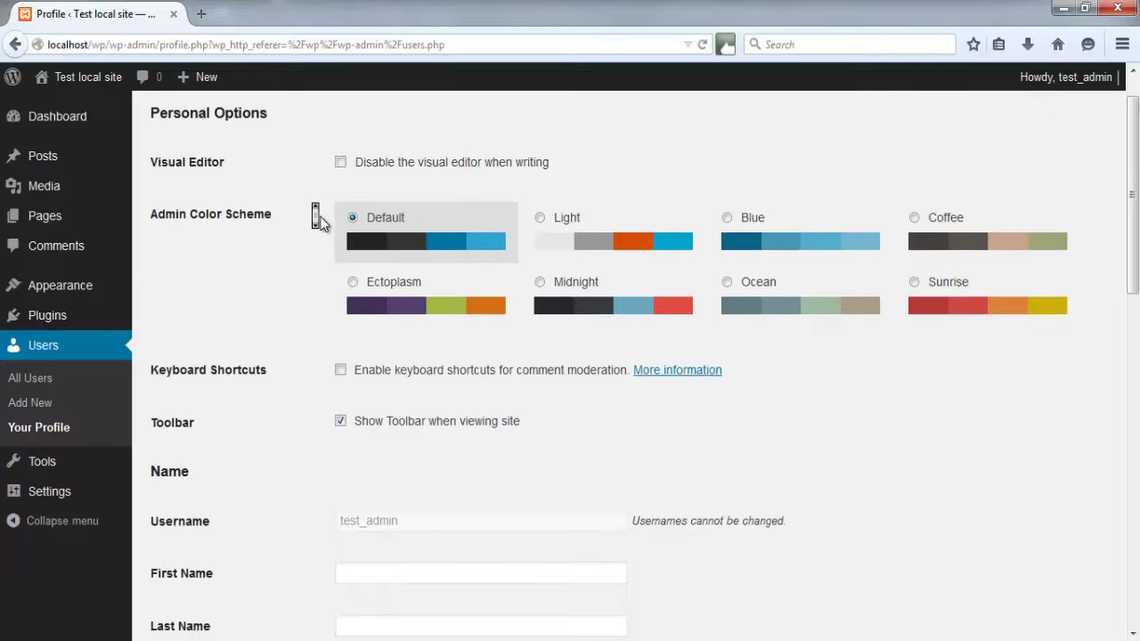
{"action": "scroll", "coordinate": [324, 224], "scroll_direction": "down", "scroll_amount": 2}
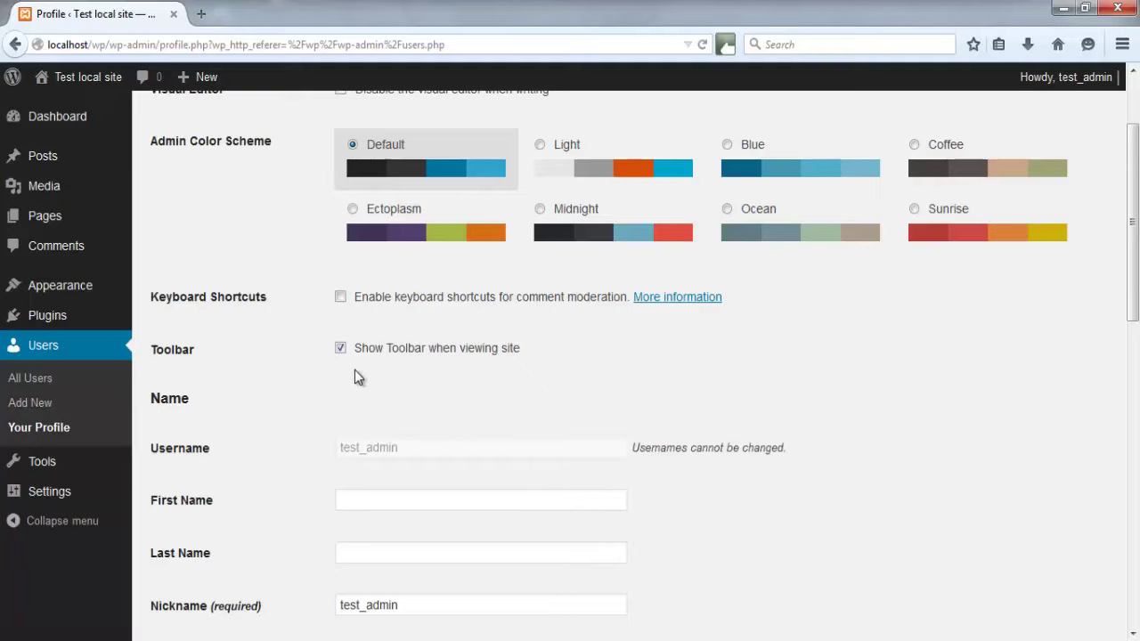
{"action": "scroll", "coordinate": [285, 373], "scroll_direction": "down", "scroll_amount": 2}
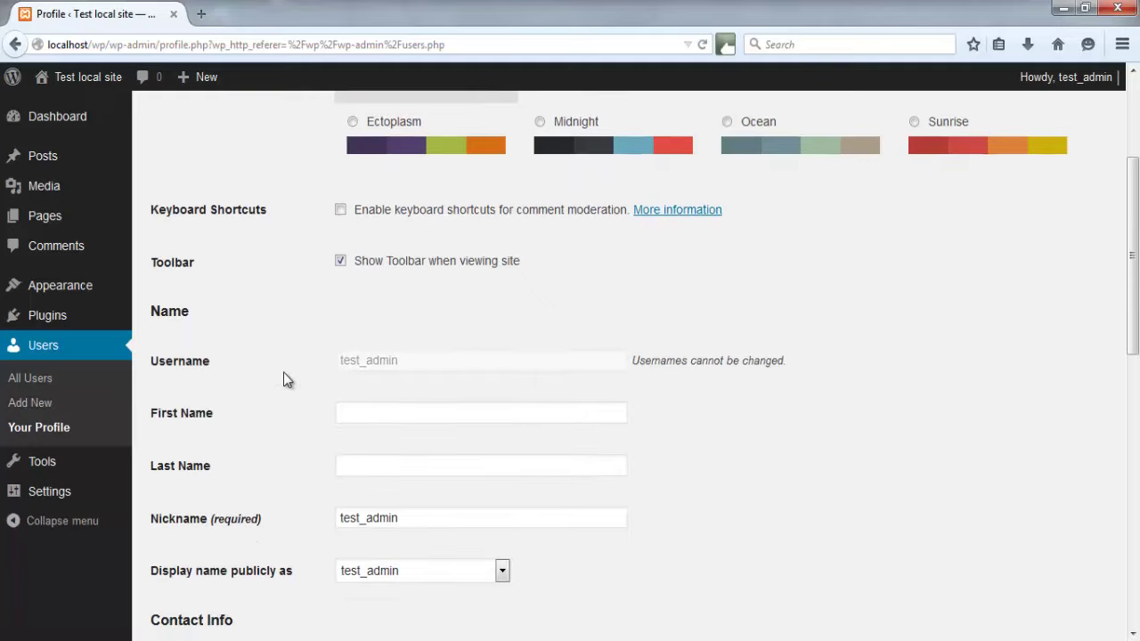
{"action": "scroll", "coordinate": [283, 374], "scroll_direction": "down", "scroll_amount": 1}
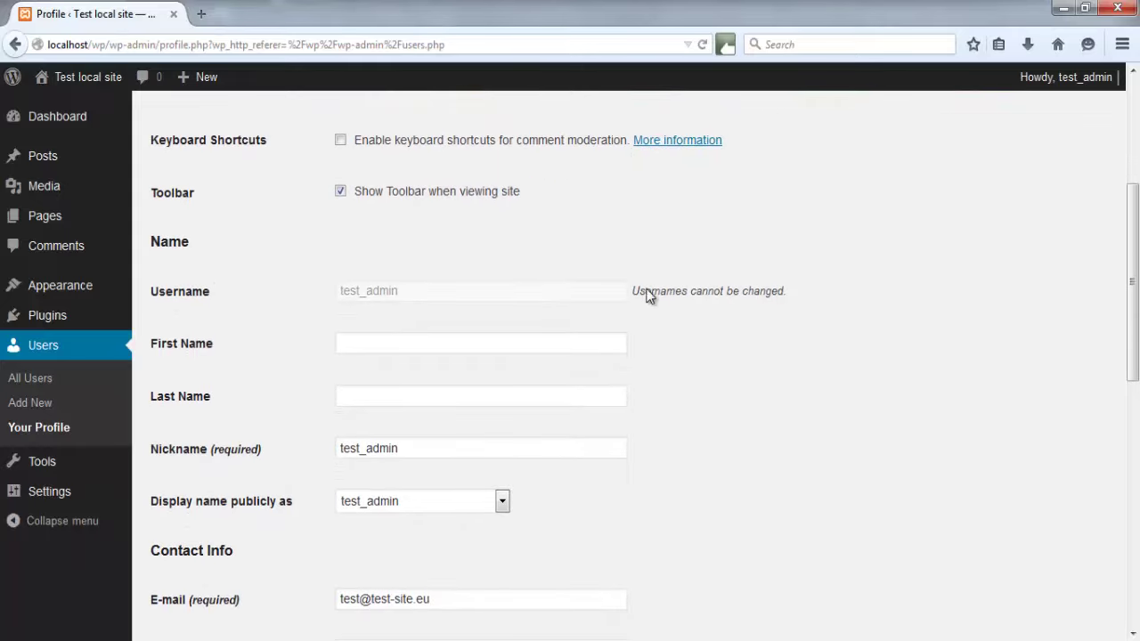
{"action": "left_click_drag", "start_coordinate": [632, 291], "coordinate": [791, 298]}
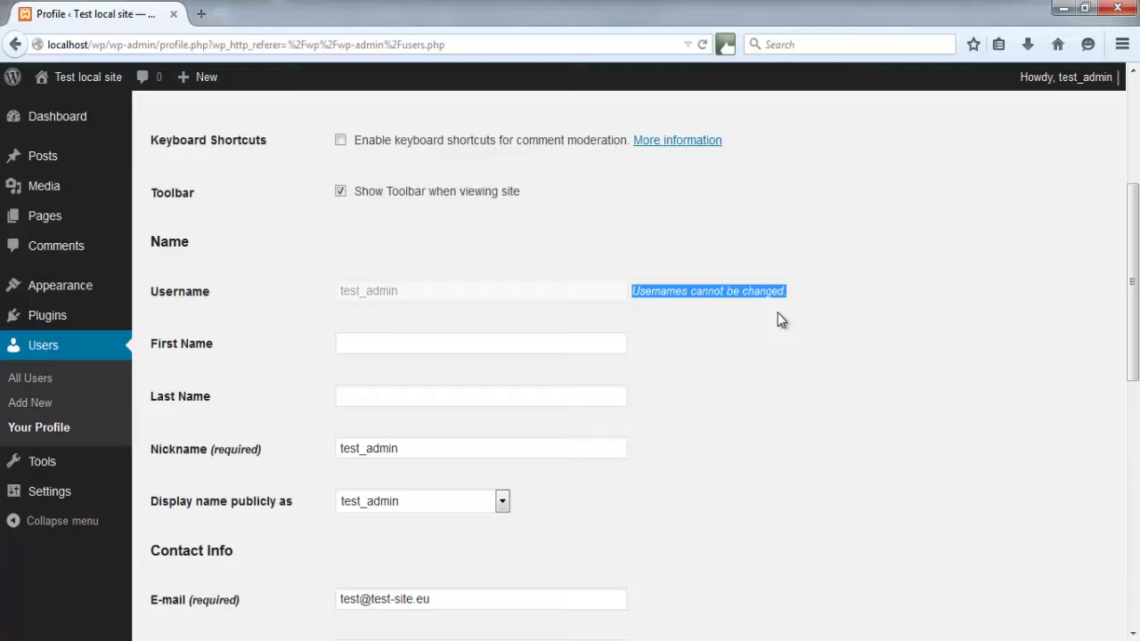
{"action": "left_click", "coordinate": [778, 314]}
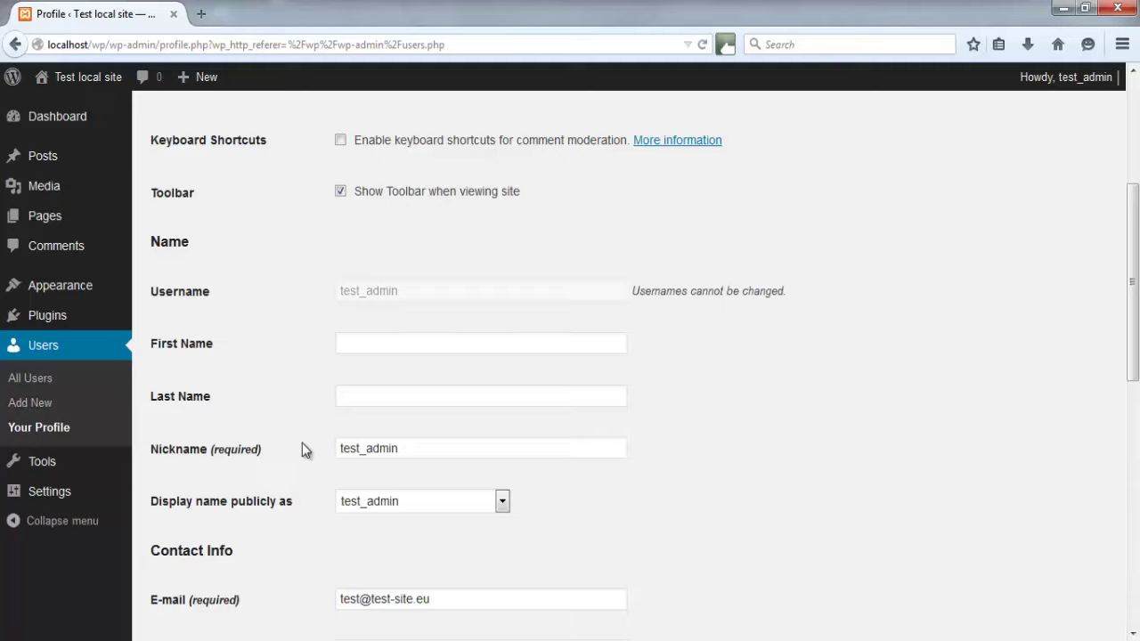
{"action": "left_click", "coordinate": [502, 508]}
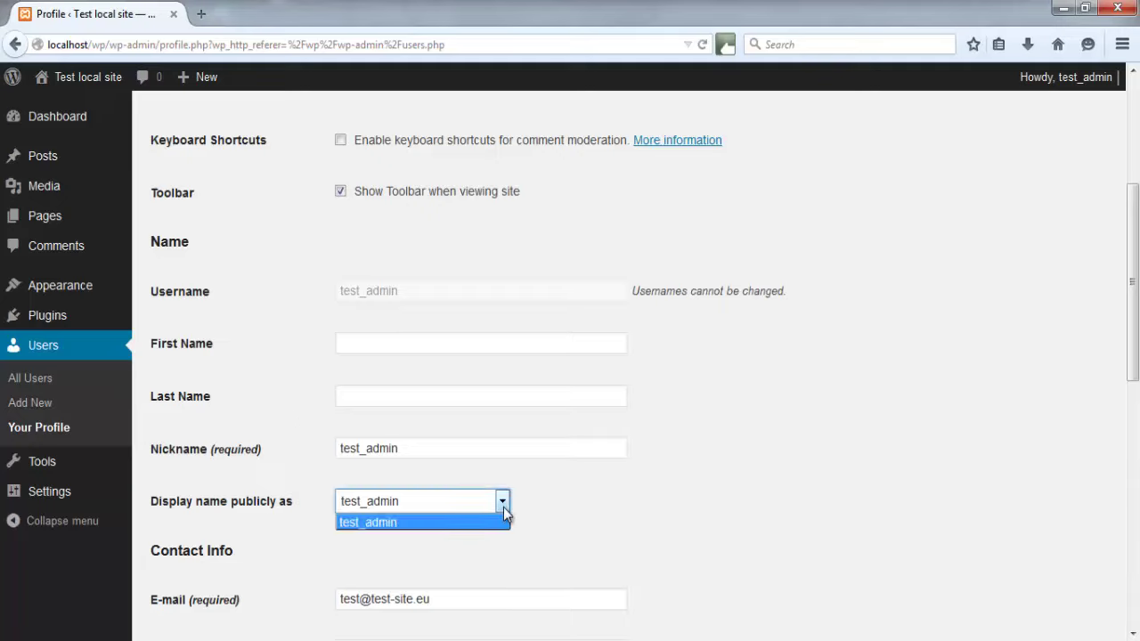
{"action": "left_click", "coordinate": [503, 507]}
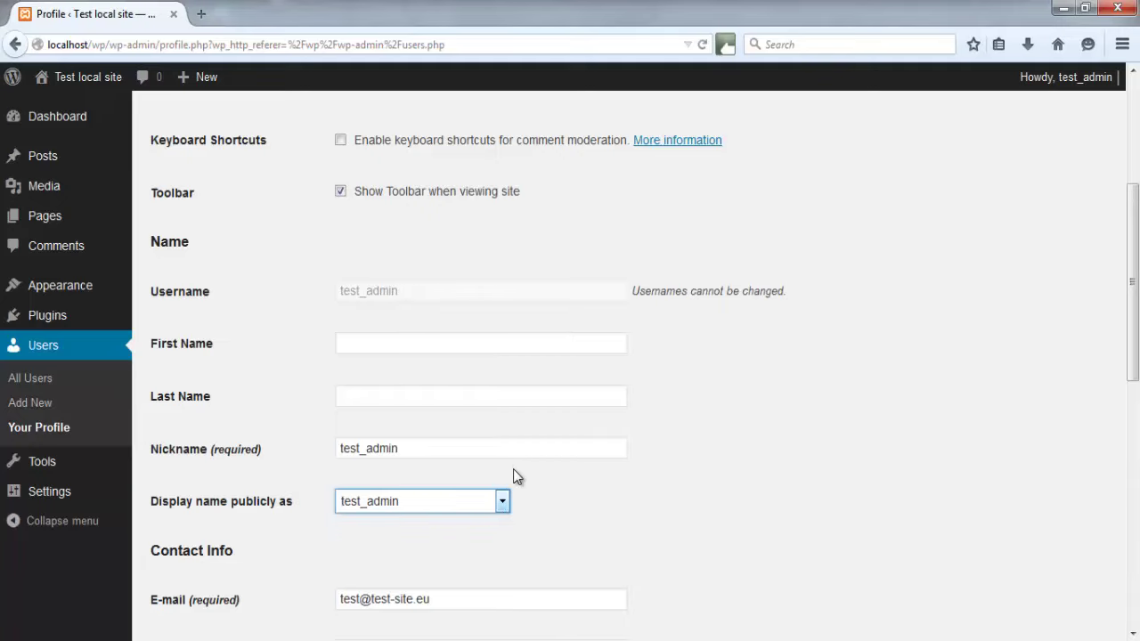
{"action": "scroll", "coordinate": [509, 469], "scroll_direction": "down", "scroll_amount": 4}
{"action": "scroll", "coordinate": [510, 469], "scroll_direction": "down", "scroll_amount": 2}
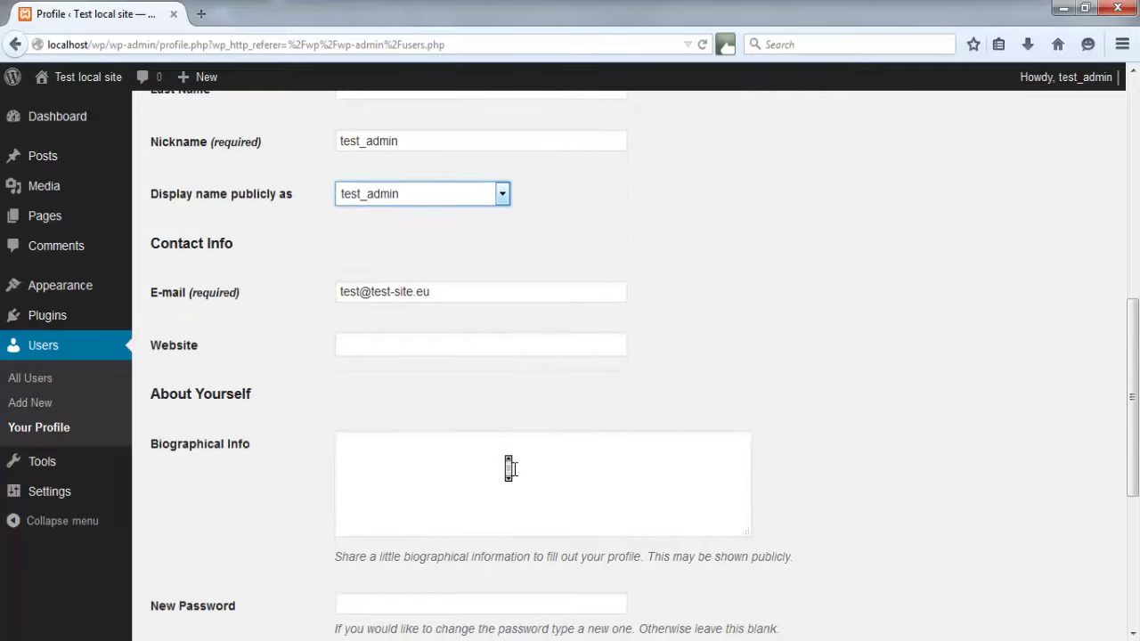
{"action": "scroll", "coordinate": [510, 469], "scroll_direction": "down", "scroll_amount": 1}
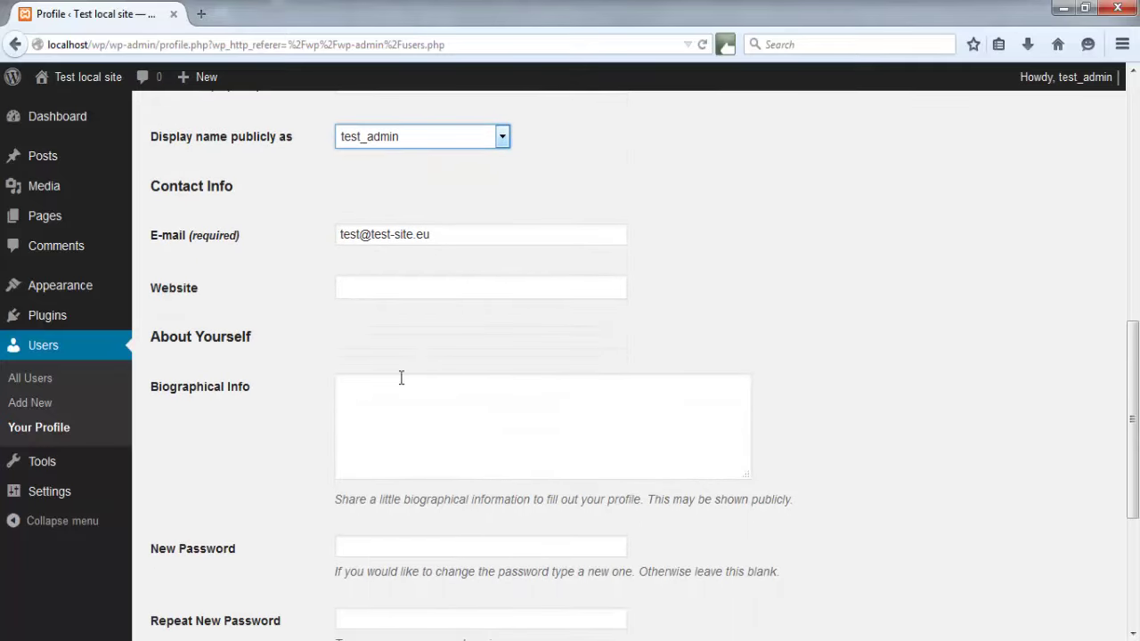
{"action": "scroll", "coordinate": [339, 400], "scroll_direction": "down", "scroll_amount": 3}
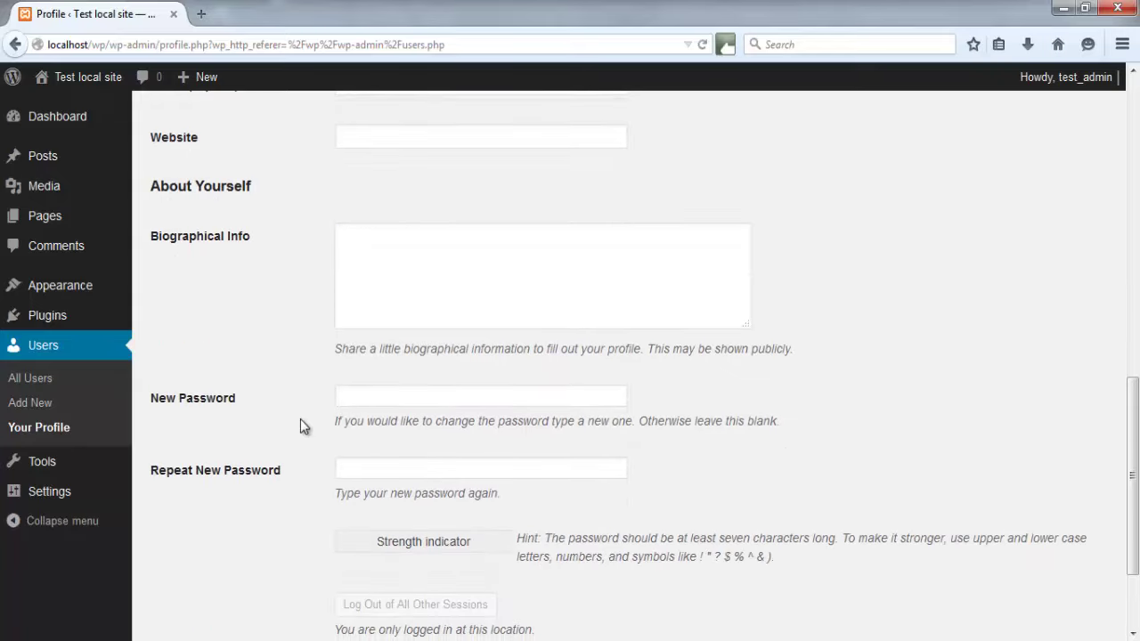
{"action": "scroll", "coordinate": [300, 419], "scroll_direction": "down", "scroll_amount": 2}
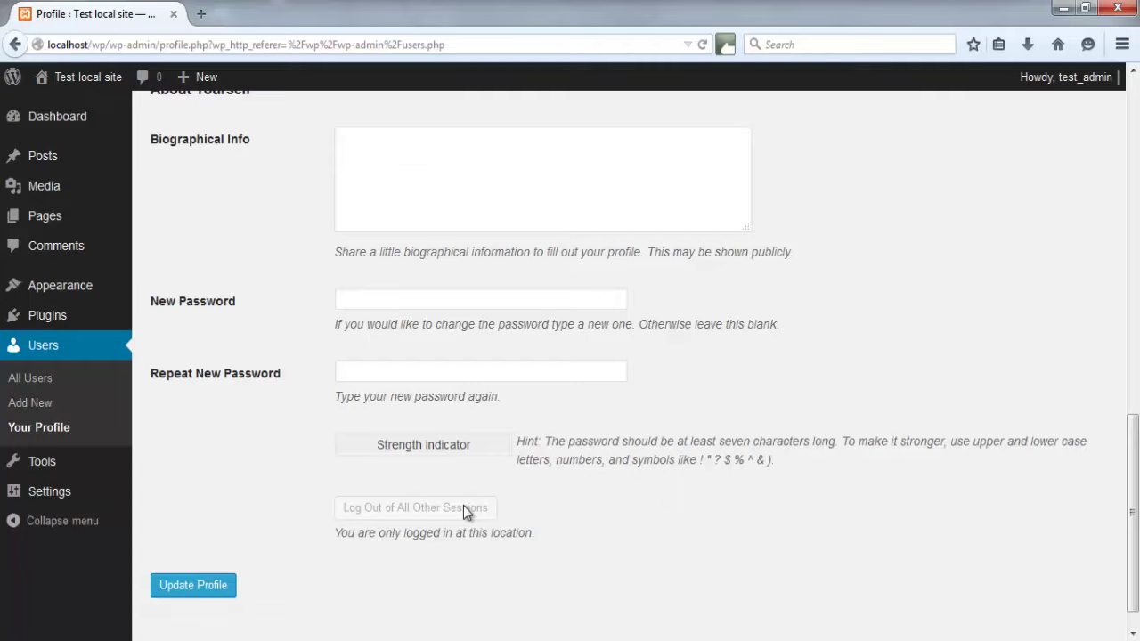
{"action": "scroll", "coordinate": [287, 437], "scroll_direction": "up", "scroll_amount": 10}
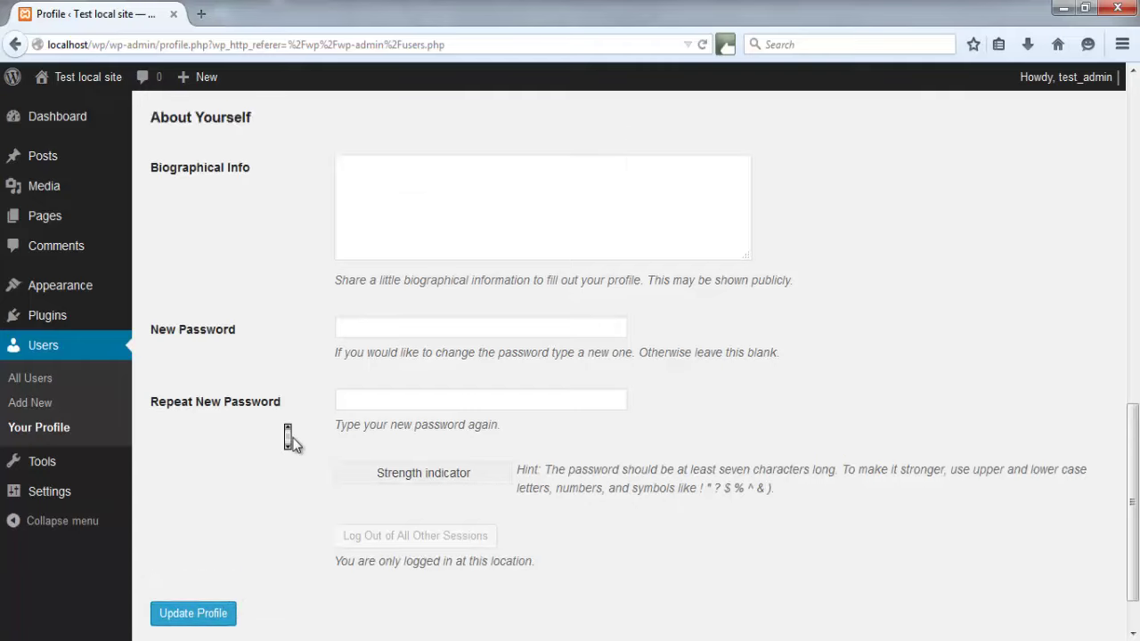
{"action": "scroll", "coordinate": [294, 441], "scroll_direction": "up", "scroll_amount": 2}
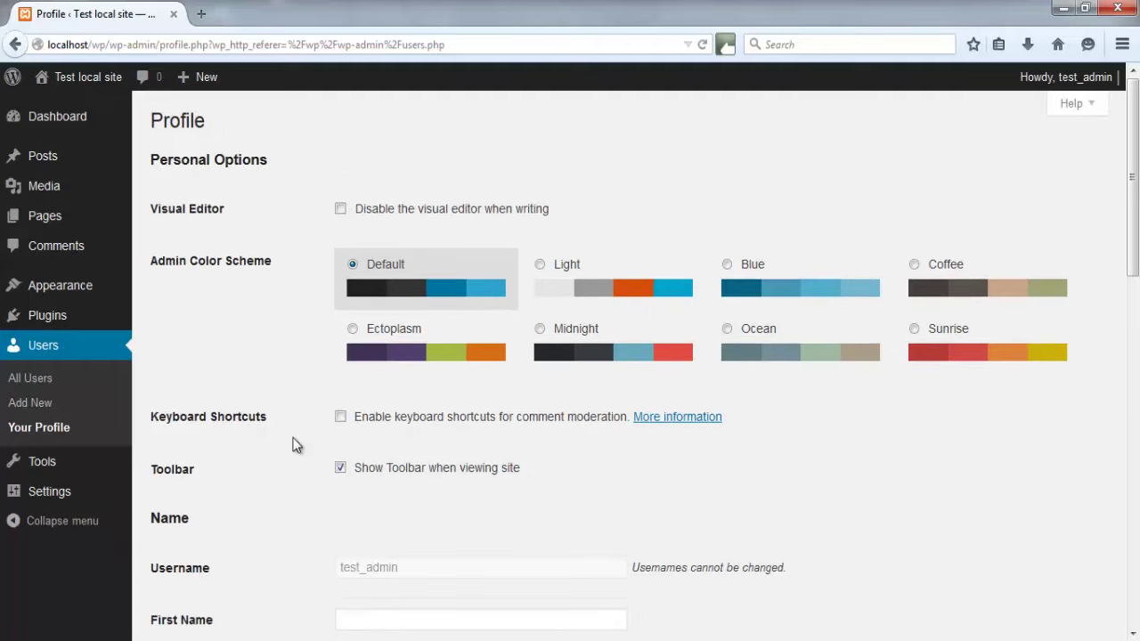
{"action": "scroll", "coordinate": [293, 440], "scroll_direction": "down", "scroll_amount": 1}
{"action": "scroll", "coordinate": [293, 440], "scroll_direction": "down", "scroll_amount": 6}
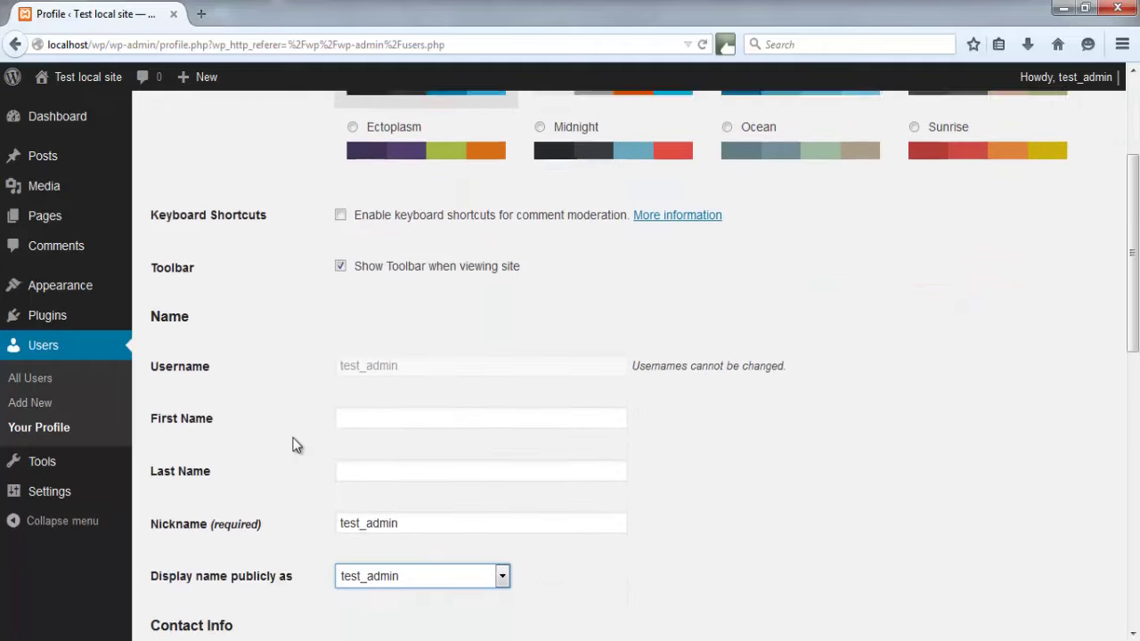
{"action": "scroll", "coordinate": [293, 440], "scroll_direction": "down", "scroll_amount": 3}
{"action": "scroll", "coordinate": [290, 438], "scroll_direction": "up", "scroll_amount": 10}
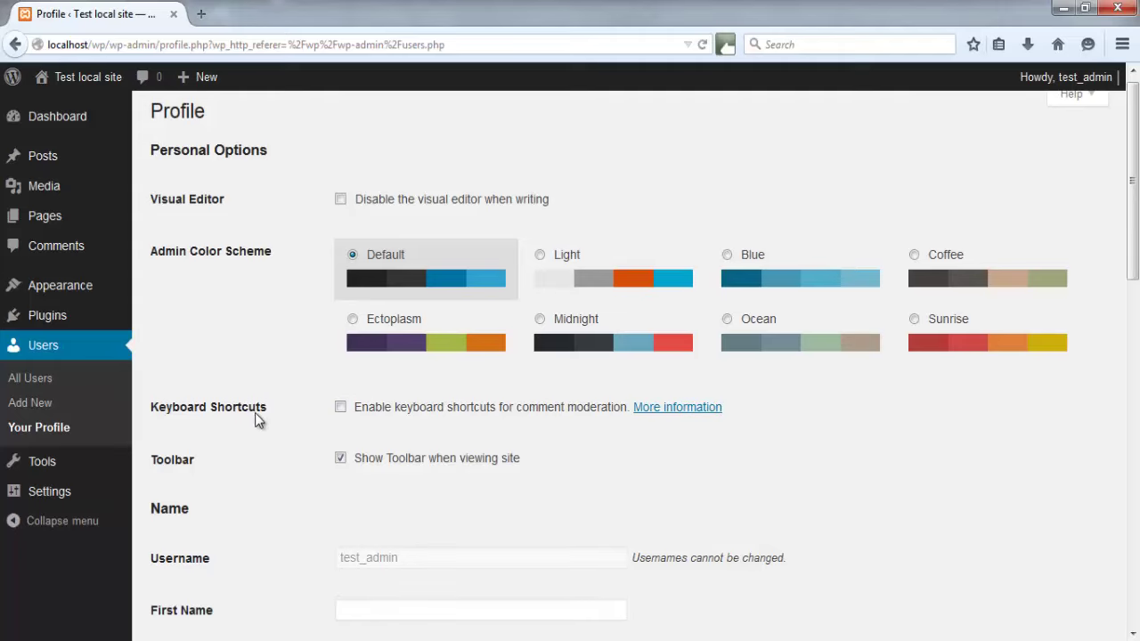
Start a new user with username test_user and enter the user's e-mail address
{"action": "left_click", "coordinate": [37, 383]}
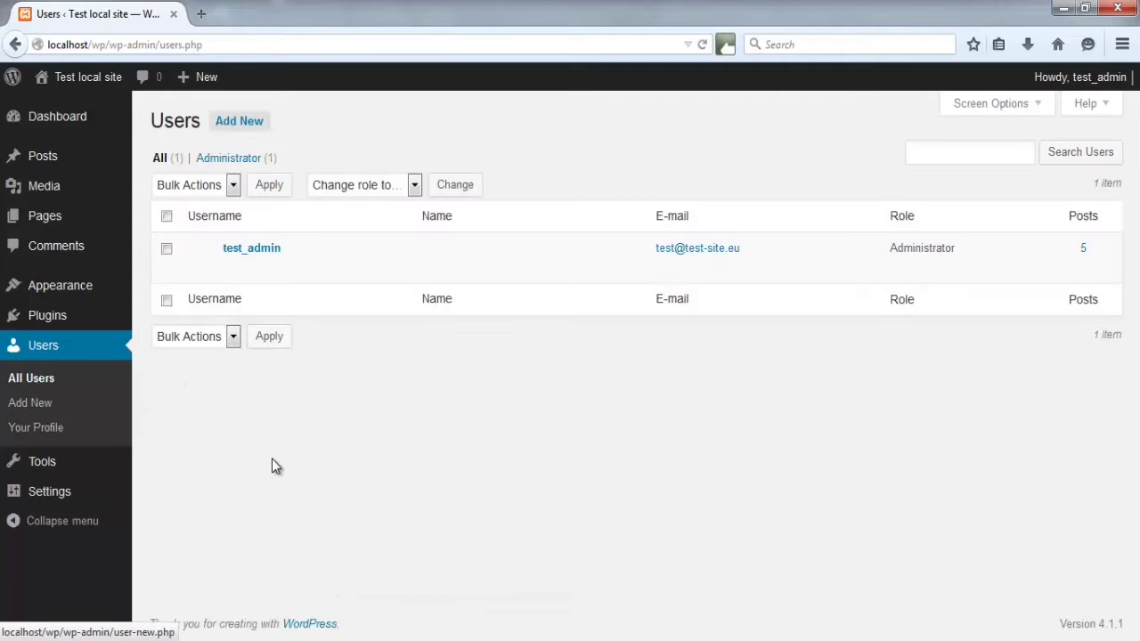
{"action": "left_click", "coordinate": [254, 124]}
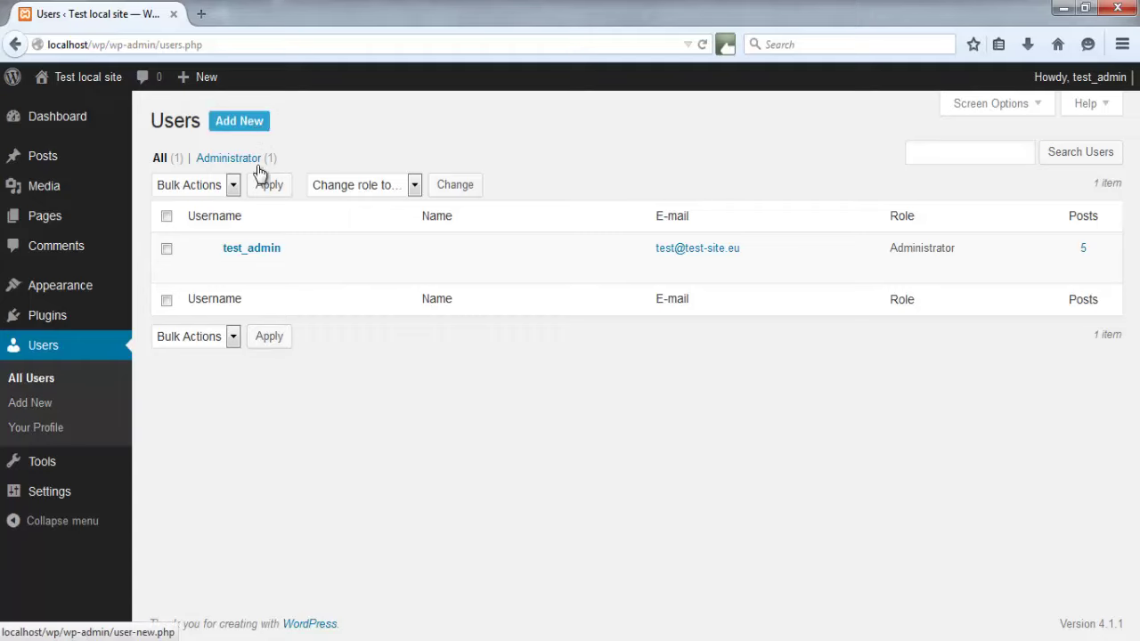
{"action": "left_click", "coordinate": [244, 124]}
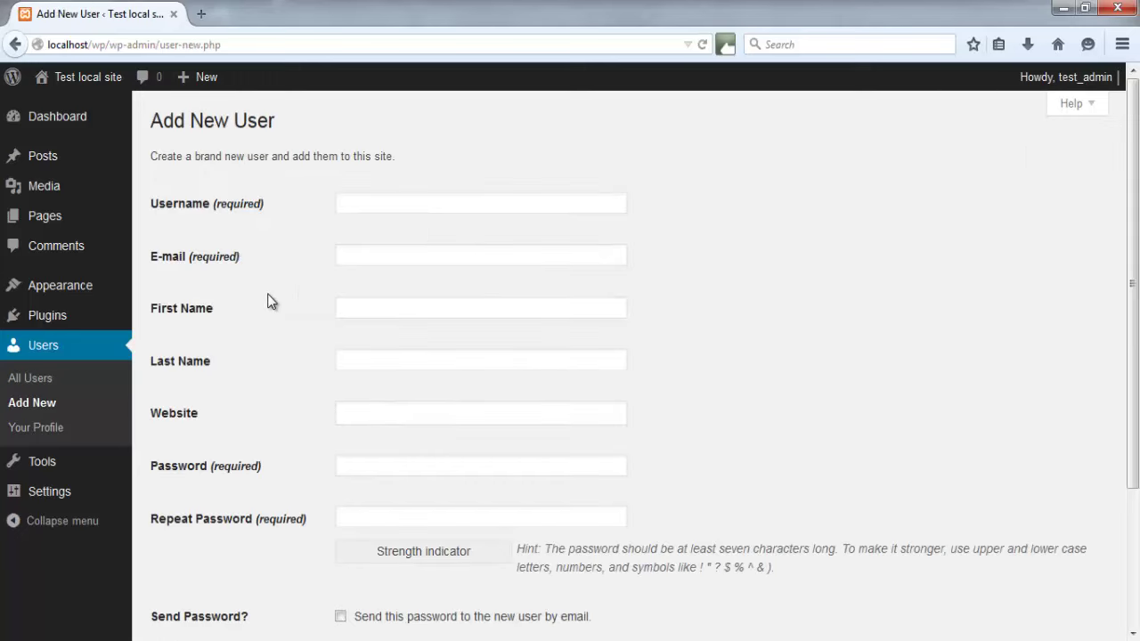
{"action": "left_click", "coordinate": [383, 204]}
{"action": "type", "text": "test_user"}
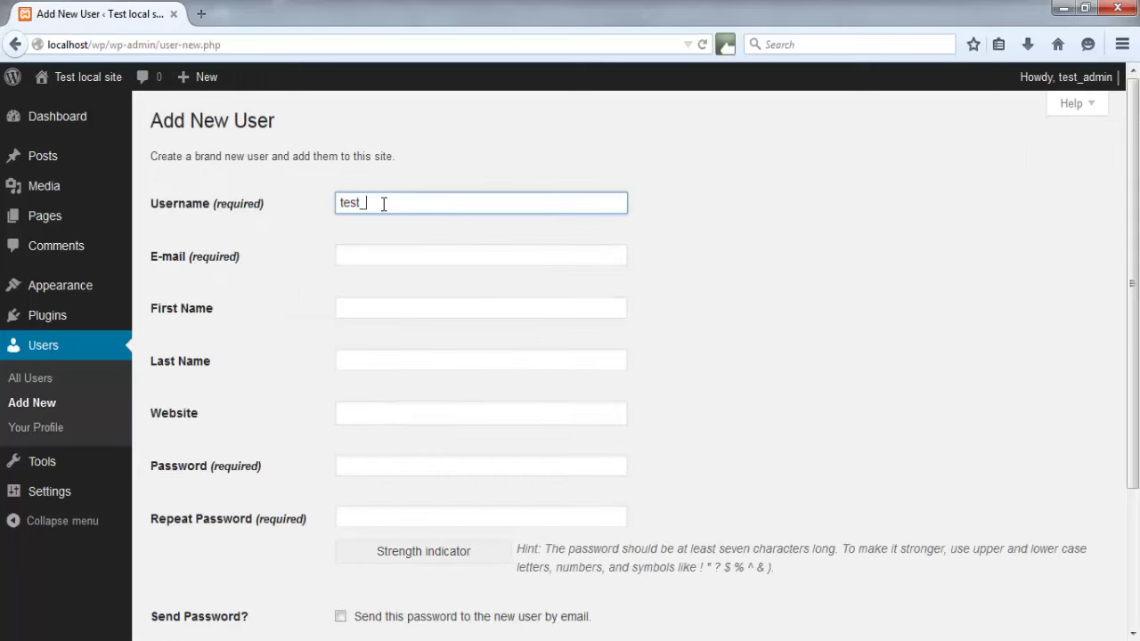
{"action": "left_click", "coordinate": [376, 253]}
{"action": "type", "text": "test_user@user.net"}
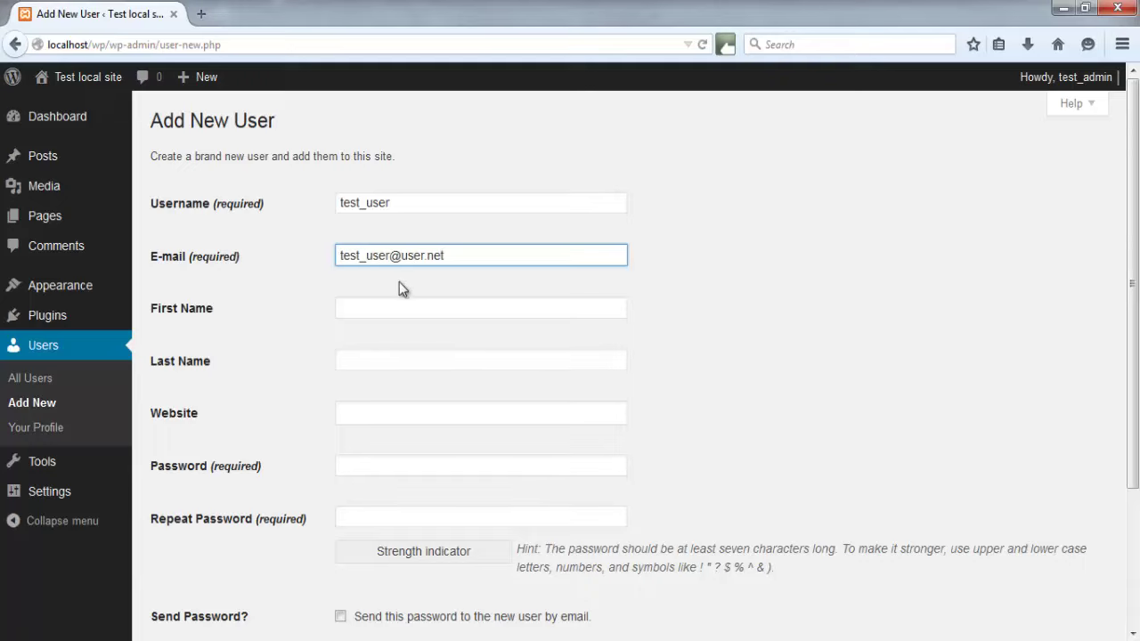
Fill in the user's first name, last name, and website test-site.eu
{"action": "left_click", "coordinate": [356, 308]}
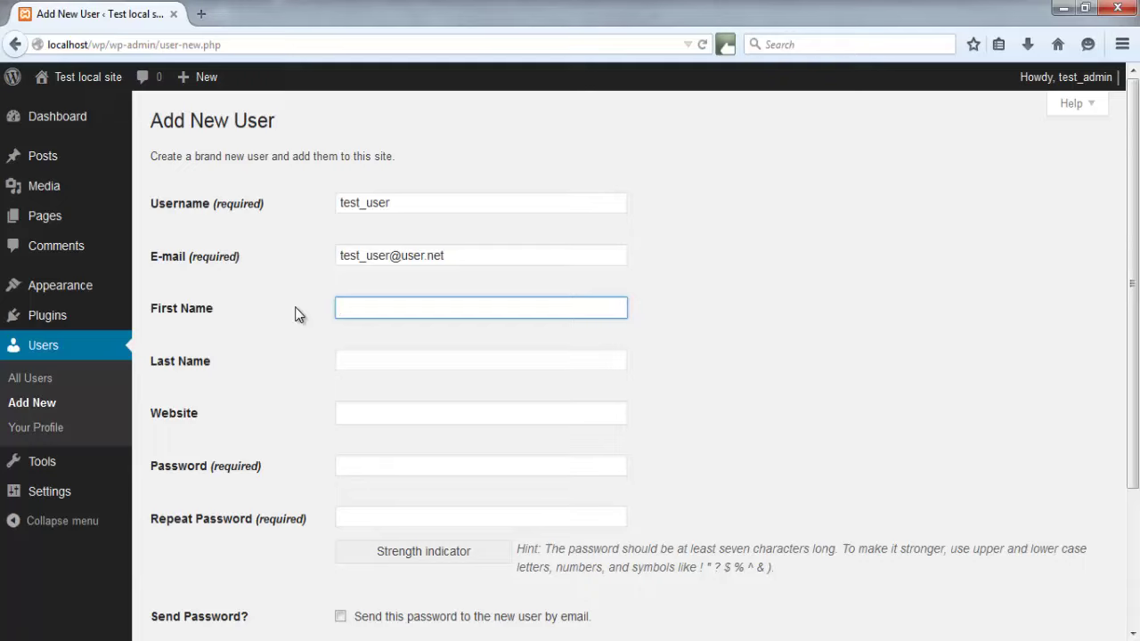
{"action": "type", "text": "Test Name"}
{"action": "left_click", "coordinate": [379, 353]}
{"action": "type", "text": "Test Last Name"}
{"action": "left_click", "coordinate": [372, 410]}
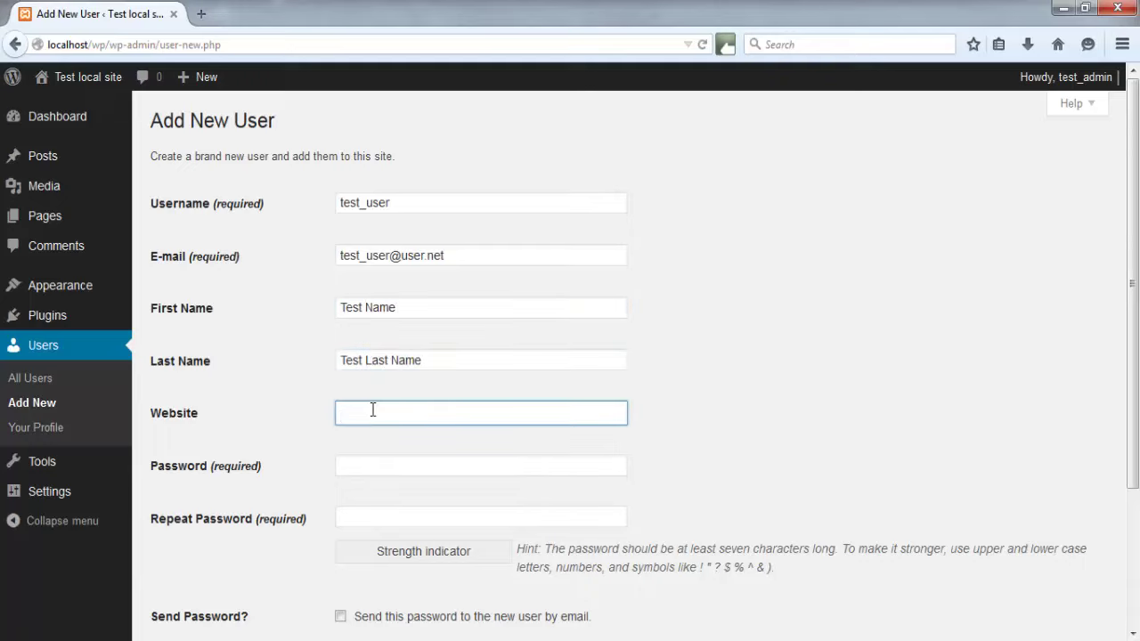
{"action": "type", "text": "test-site.eu"}
Enter the account password and repeat it to match
{"action": "left_click", "coordinate": [402, 463]}
{"action": "type", "text": "123456"}
{"action": "left_click", "coordinate": [385, 515]}
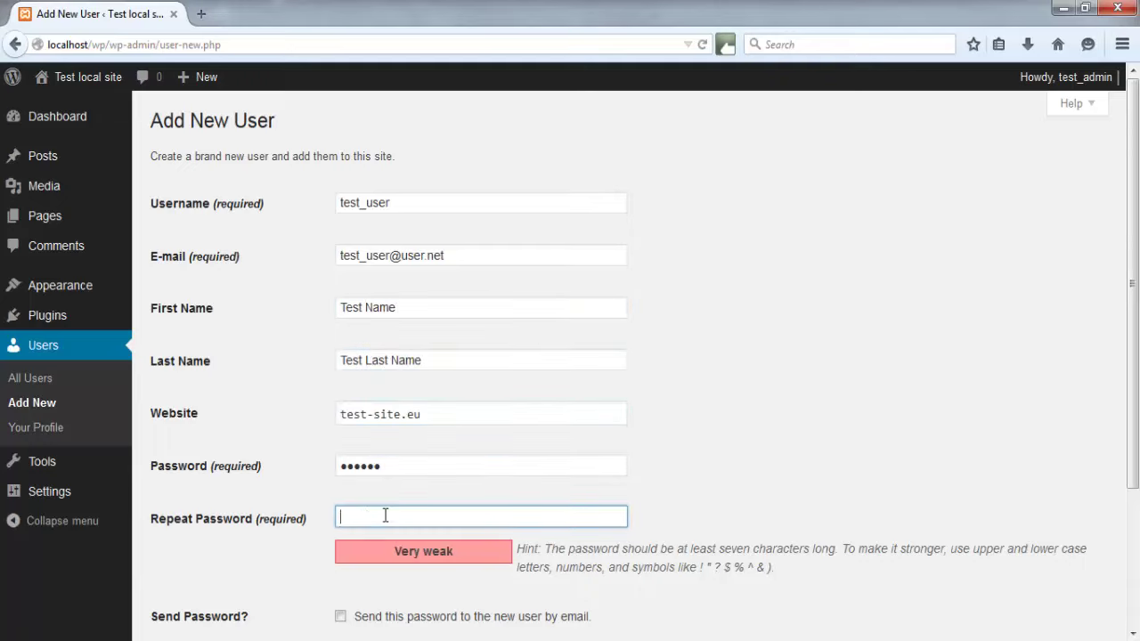
{"action": "type", "text": "123456"}
{"action": "scroll", "coordinate": [330, 473], "scroll_direction": "down", "scroll_amount": 2}
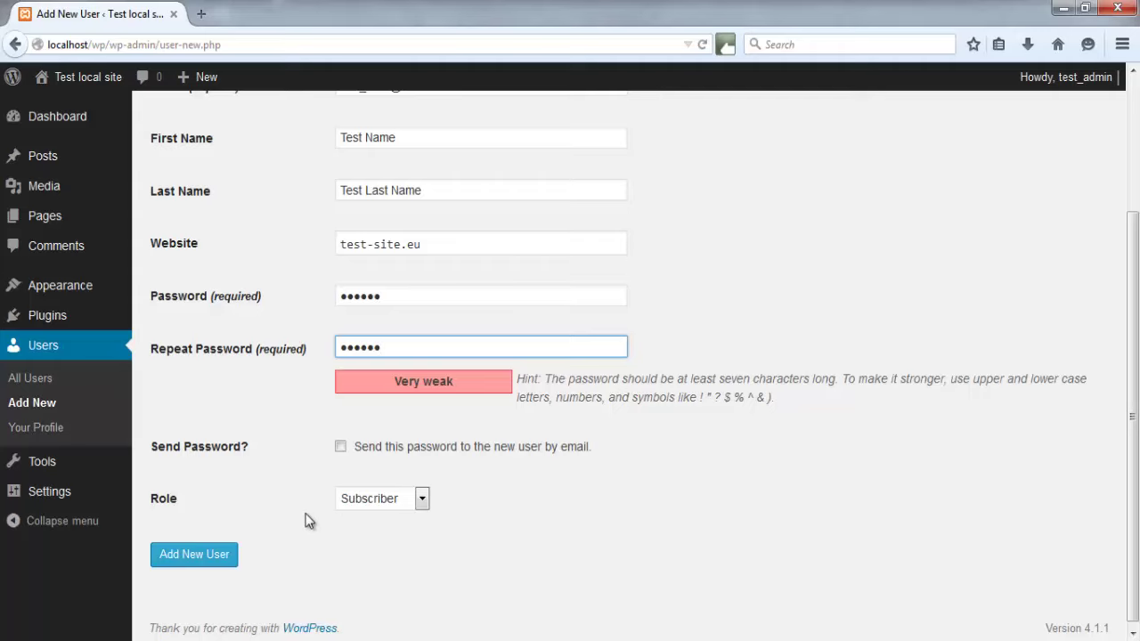
List the new user's roles: Subscriber, Contributor, Author, Editor and Administrator
{"action": "left_click", "coordinate": [422, 499]}
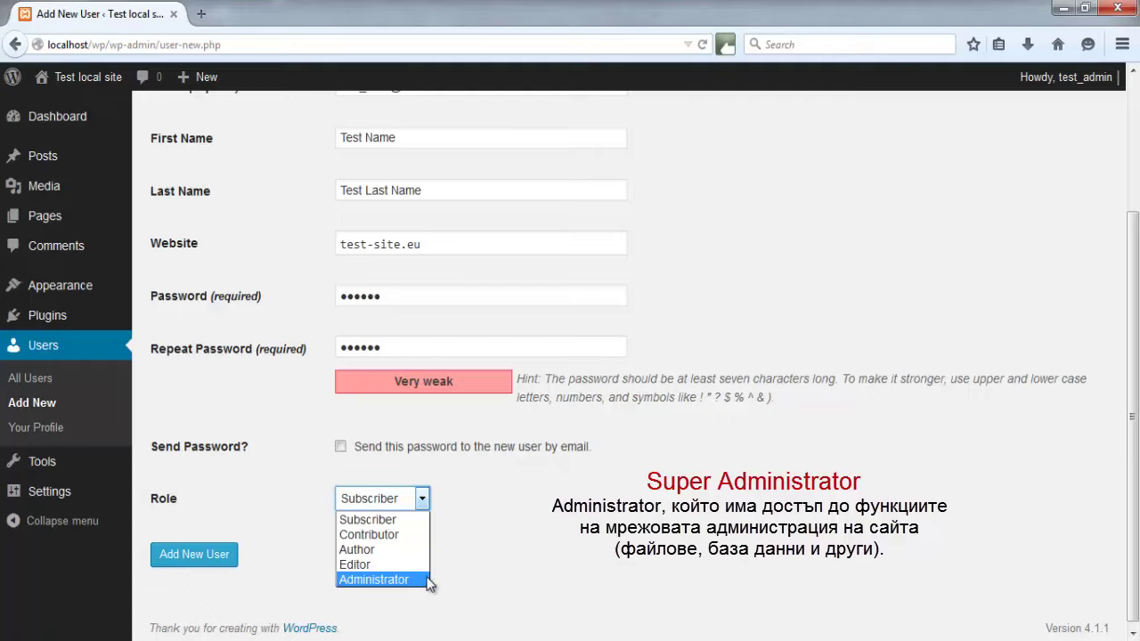
Keep the Subscriber role and create the test_user account
{"action": "left_click", "coordinate": [458, 519]}
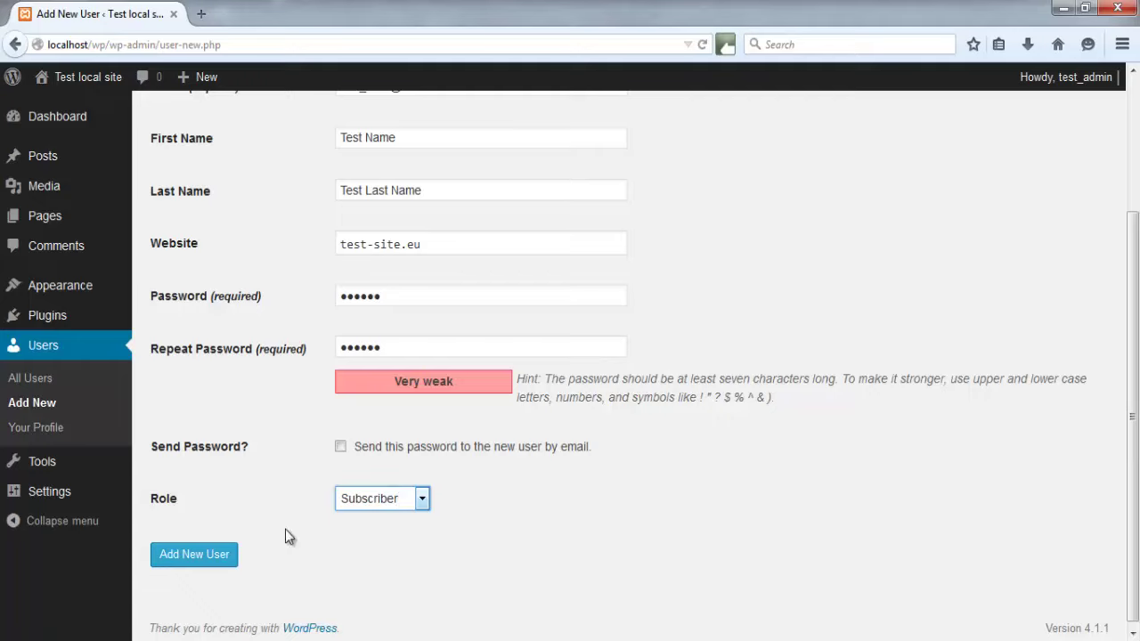
{"action": "left_click", "coordinate": [221, 563]}
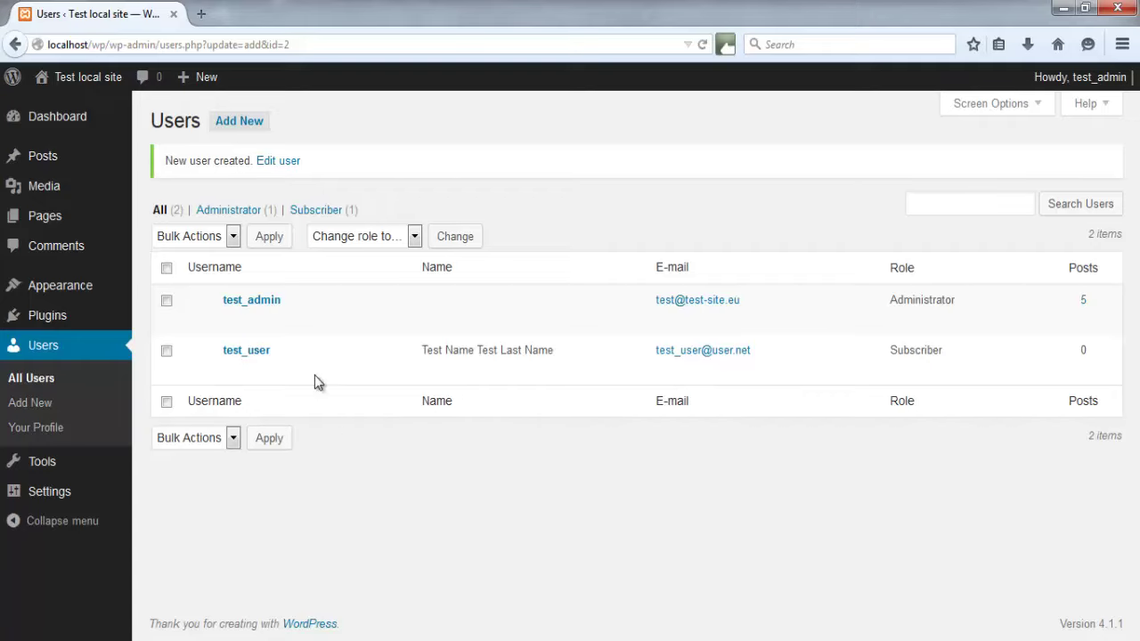
{"action": "mouse_move", "coordinate": [259, 359]}
Log out of the administrator account and log in as test_user with its password
{"action": "mouse_move", "coordinate": [1080, 77]}
{"action": "left_click", "coordinate": [1027, 170]}
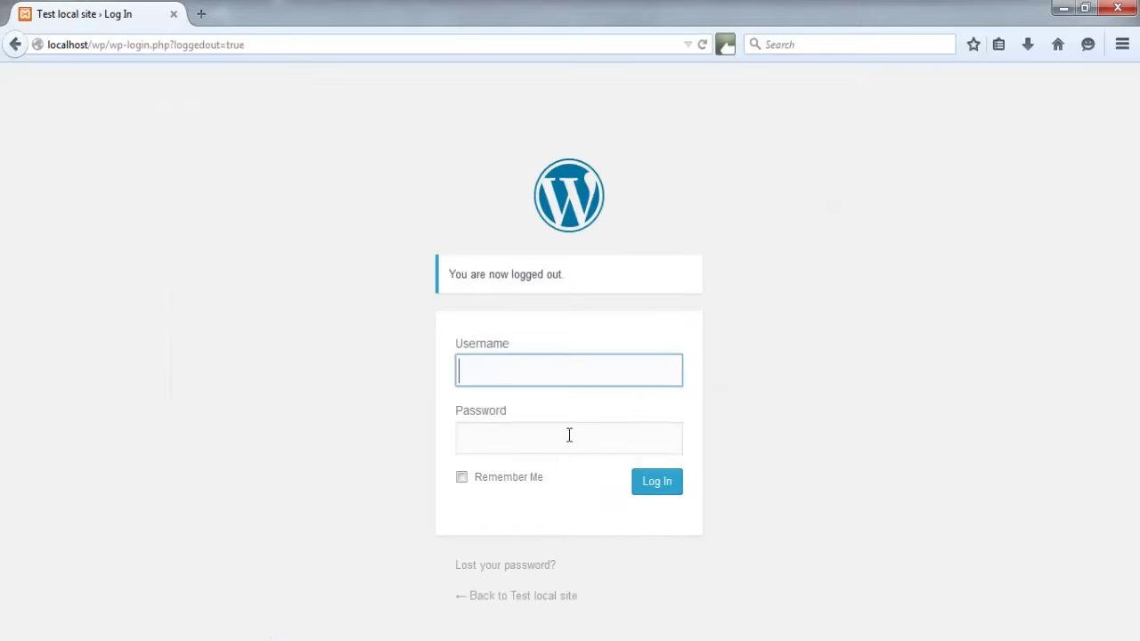
{"action": "type", "text": "test_user"}
{"action": "key", "text": "Tab"}
{"action": "type", "text": "123456"}
{"action": "key", "text": "Return"}
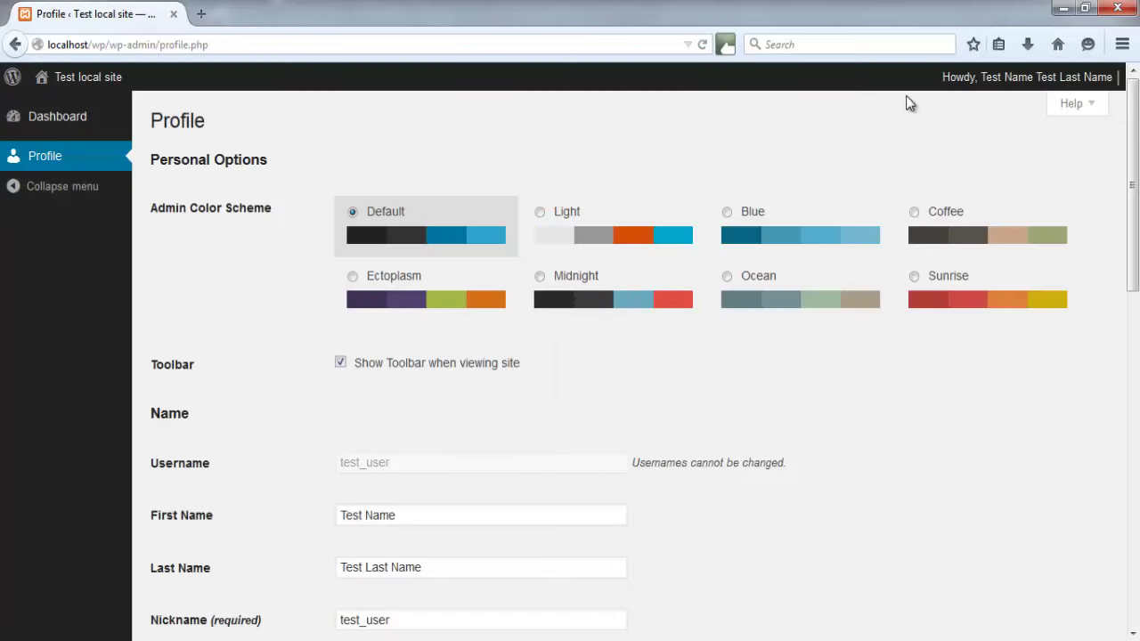
Set the public display name to the first name only and update the profile
{"action": "mouse_move", "coordinate": [987, 82]}
{"action": "scroll", "coordinate": [226, 283], "scroll_direction": "down", "scroll_amount": 10}
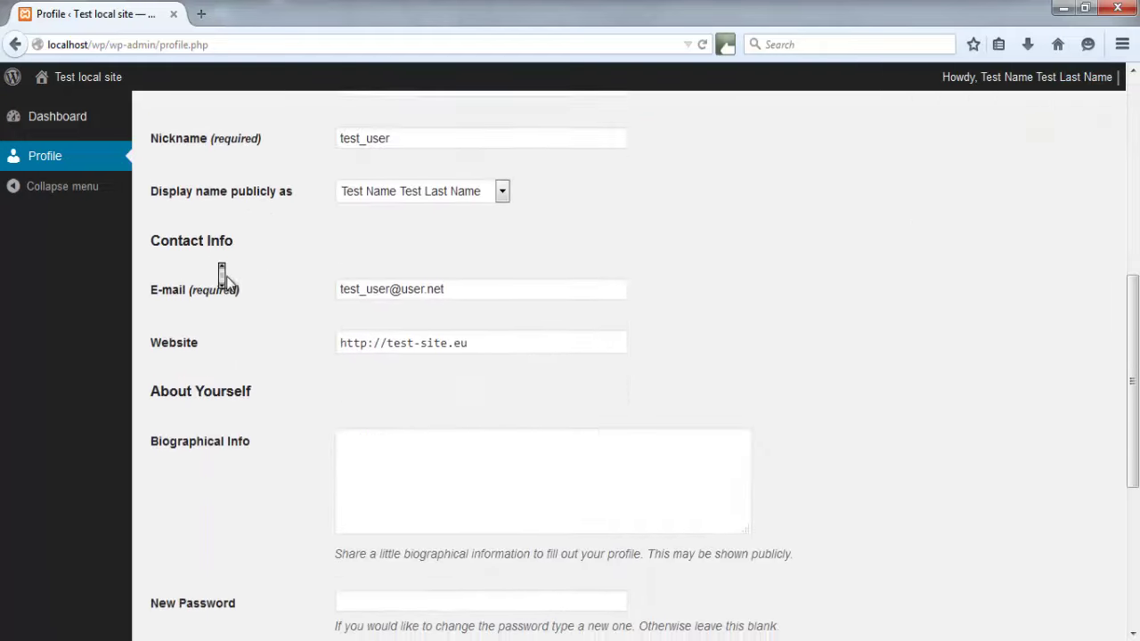
{"action": "scroll", "coordinate": [226, 283], "scroll_direction": "up", "scroll_amount": 4}
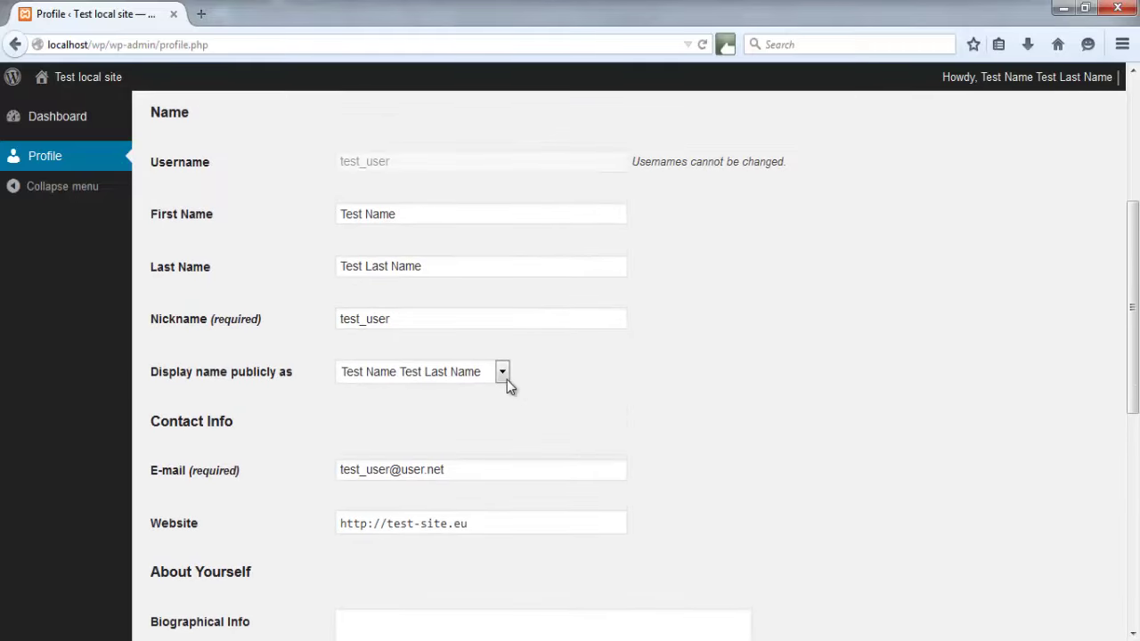
{"action": "left_click", "coordinate": [501, 374]}
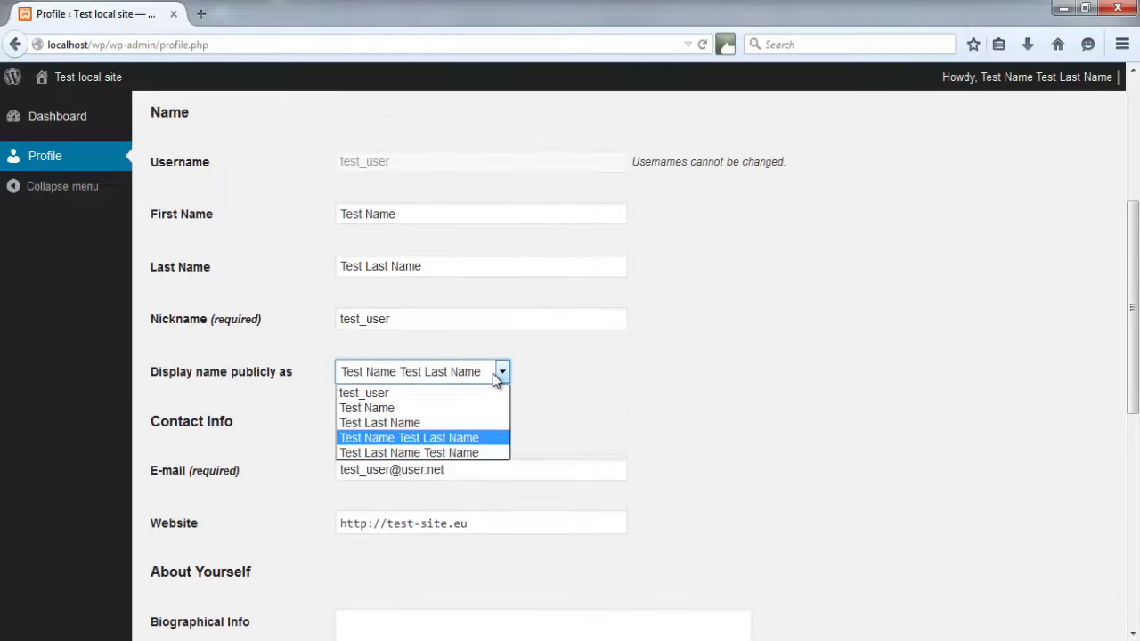
{"action": "left_click", "coordinate": [449, 408]}
{"action": "scroll", "coordinate": [270, 386], "scroll_direction": "down", "scroll_amount": 4}
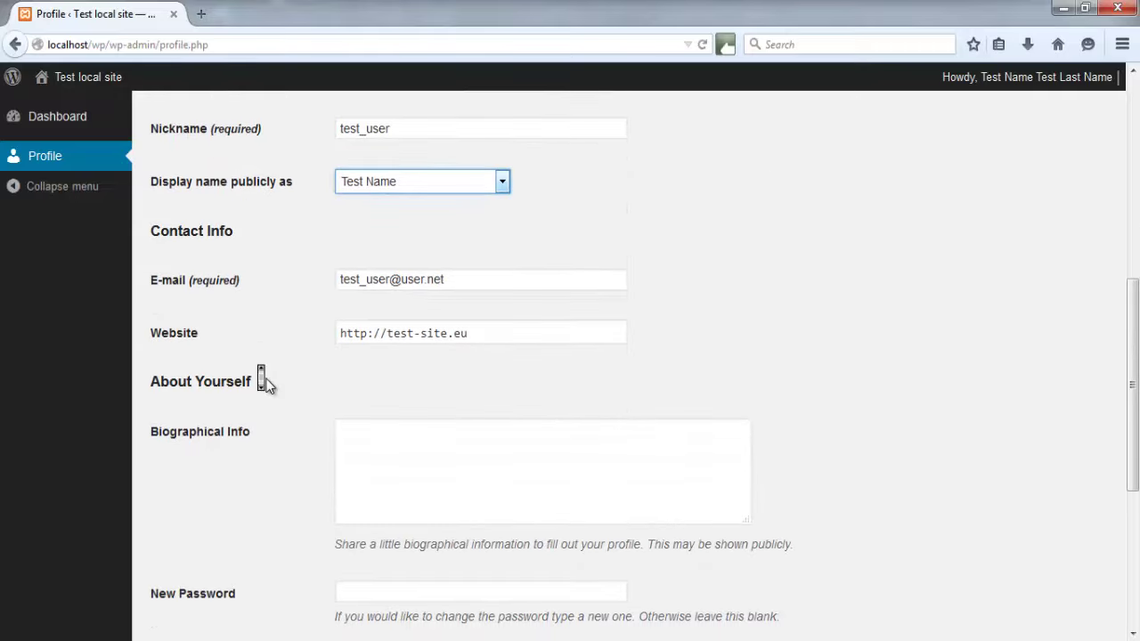
{"action": "scroll", "coordinate": [270, 385], "scroll_direction": "down", "scroll_amount": 7}
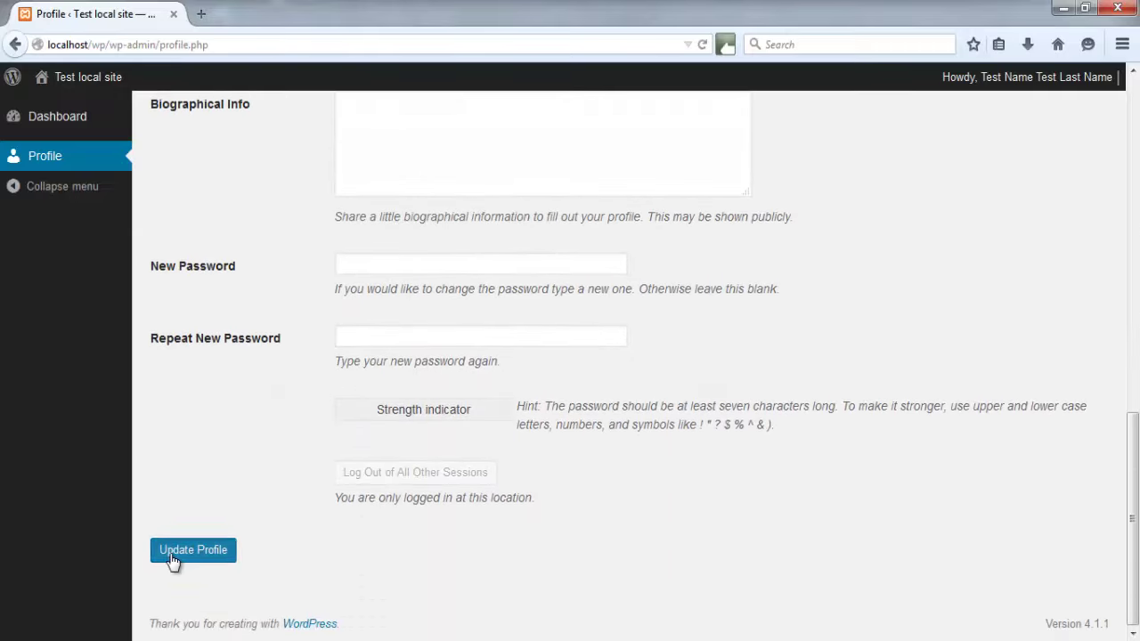
{"action": "left_click", "coordinate": [172, 550]}
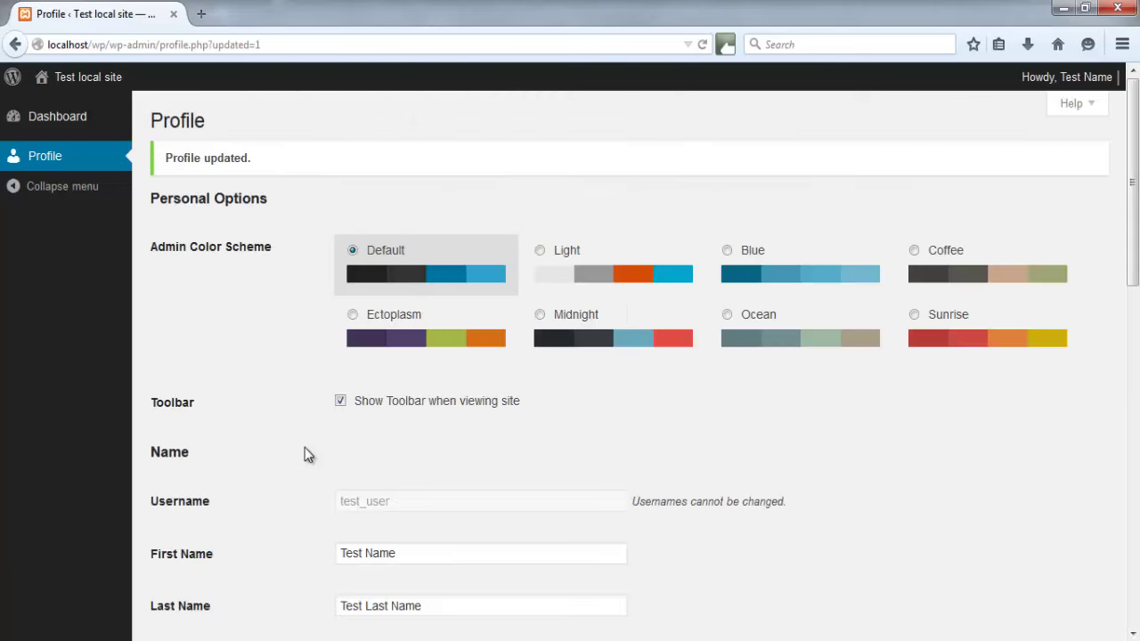
{"action": "mouse_move", "coordinate": [1118, 77]}
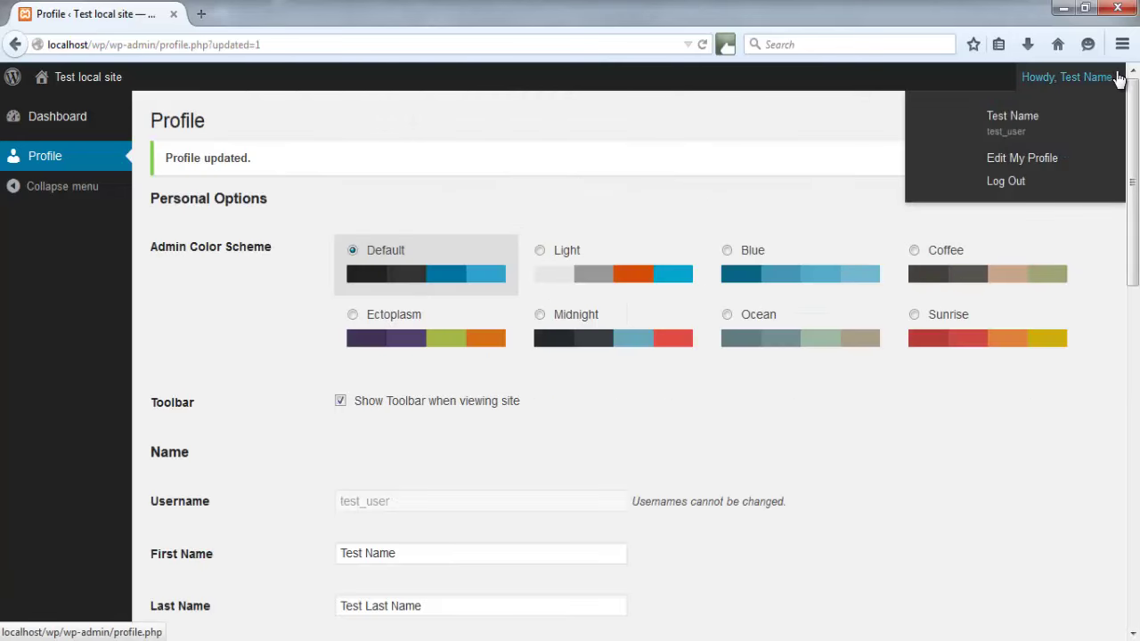
Log out of test_user and log back in as the administrator
{"action": "left_click", "coordinate": [1006, 182]}
{"action": "type", "text": "tes"}
{"action": "left_click", "coordinate": [486, 412]}
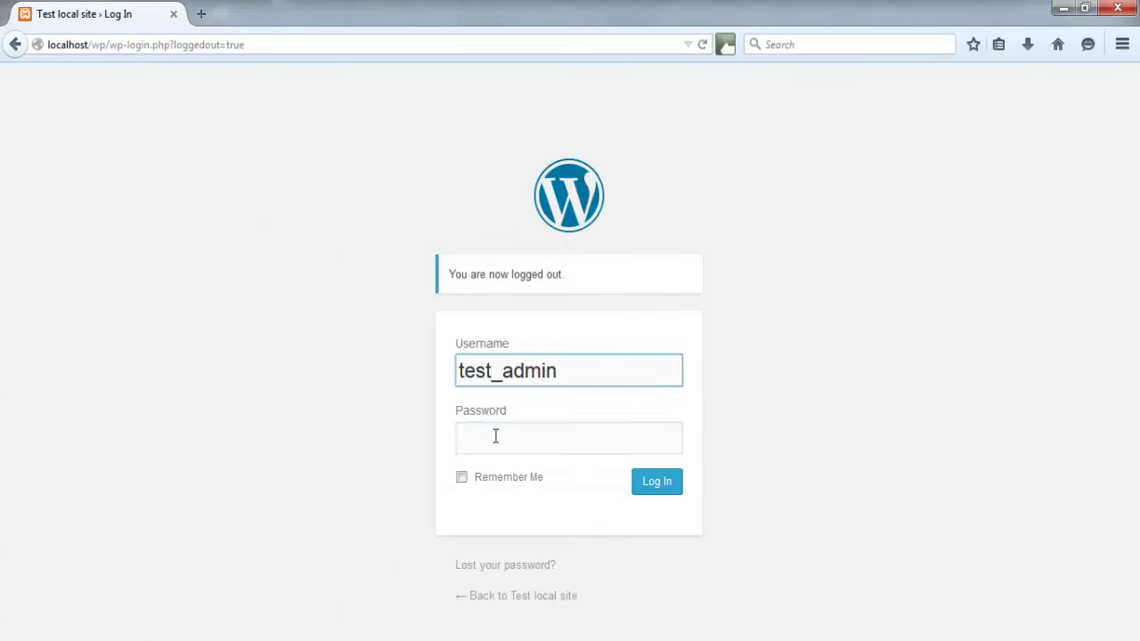
{"action": "left_click", "coordinate": [495, 437]}
{"action": "type", "text": "123"}
{"action": "key", "text": "Return"}
In All Users, change test_user's role to Author
{"action": "mouse_move", "coordinate": [44, 407]}
{"action": "left_click", "coordinate": [174, 410]}
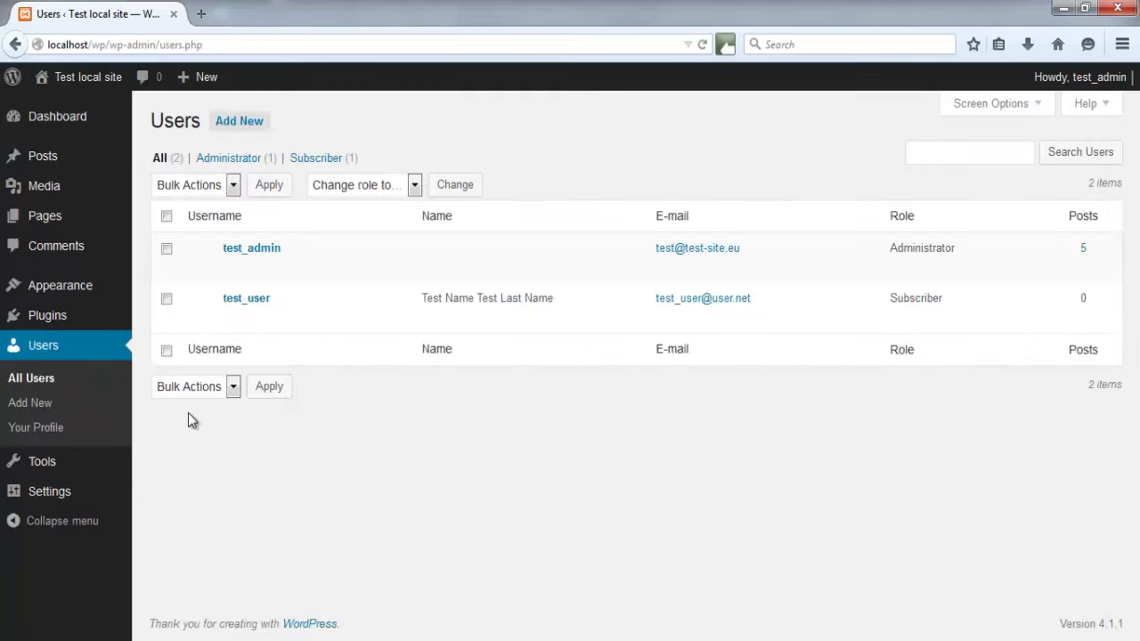
{"action": "mouse_move", "coordinate": [219, 301]}
{"action": "left_click", "coordinate": [167, 299]}
{"action": "left_click", "coordinate": [382, 188]}
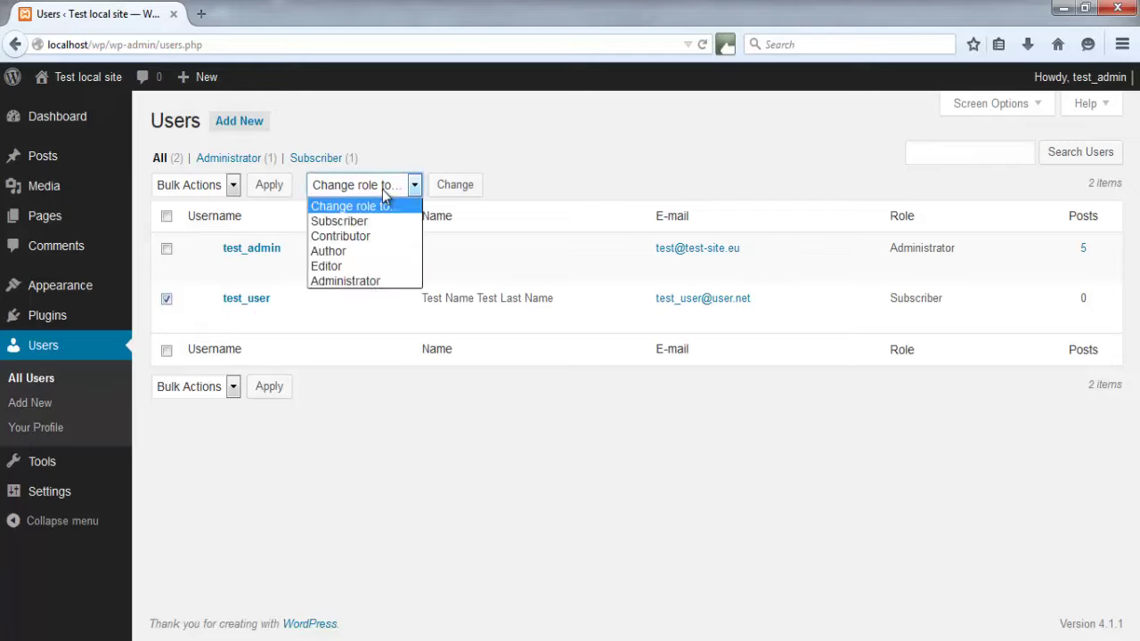
{"action": "left_click", "coordinate": [378, 259]}
{"action": "left_click", "coordinate": [466, 188]}
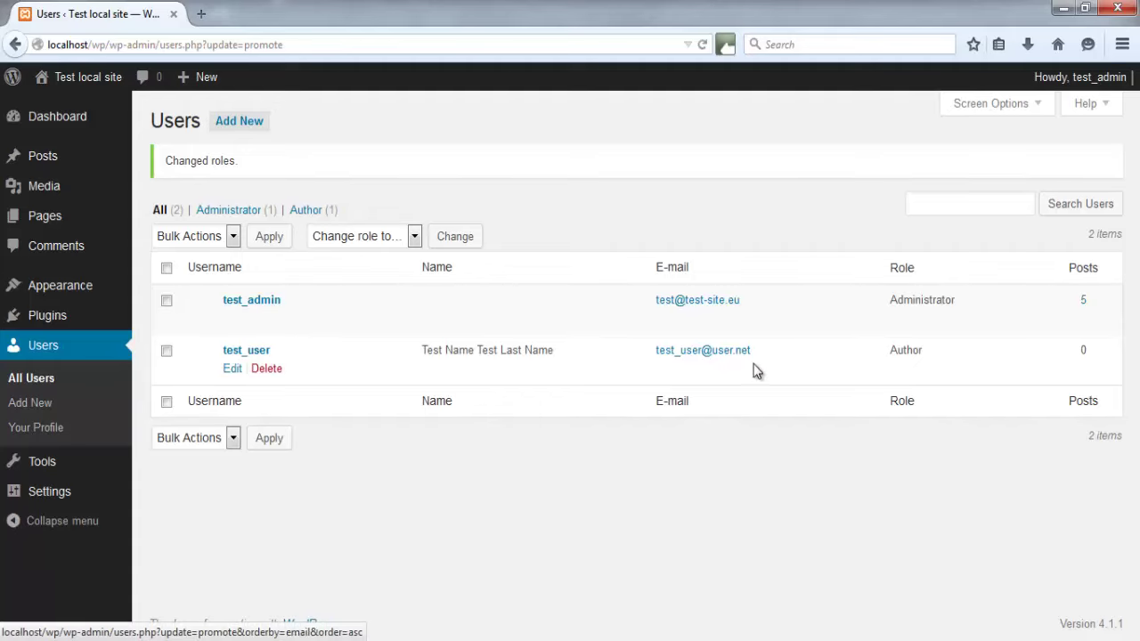
{"action": "left_click", "coordinate": [232, 369]}
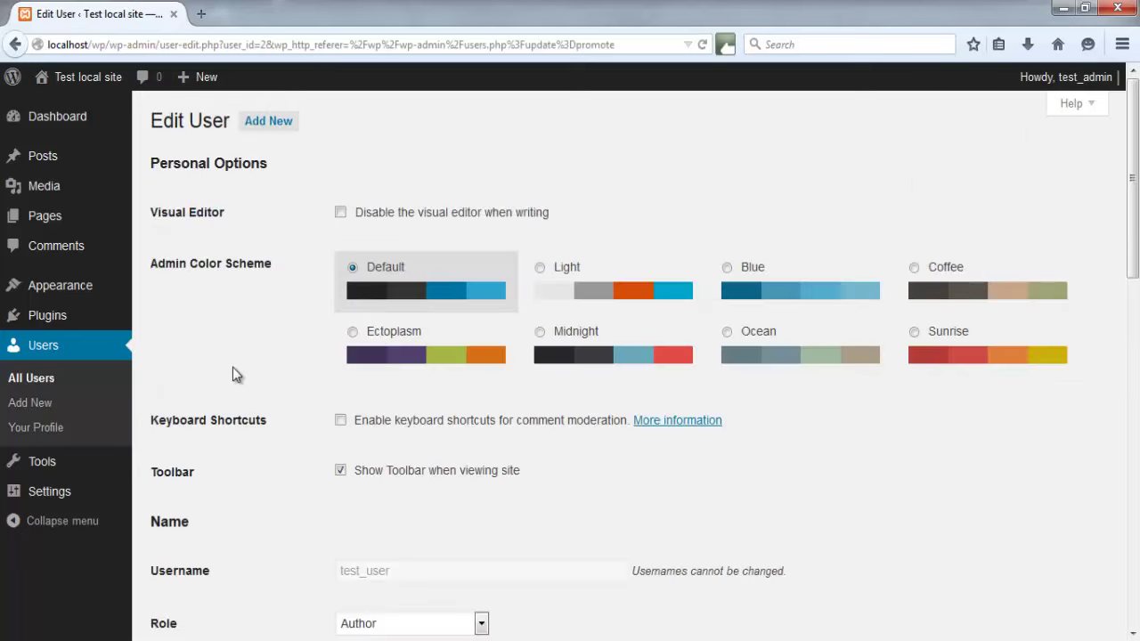
{"action": "middle_click", "coordinate": [233, 367]}
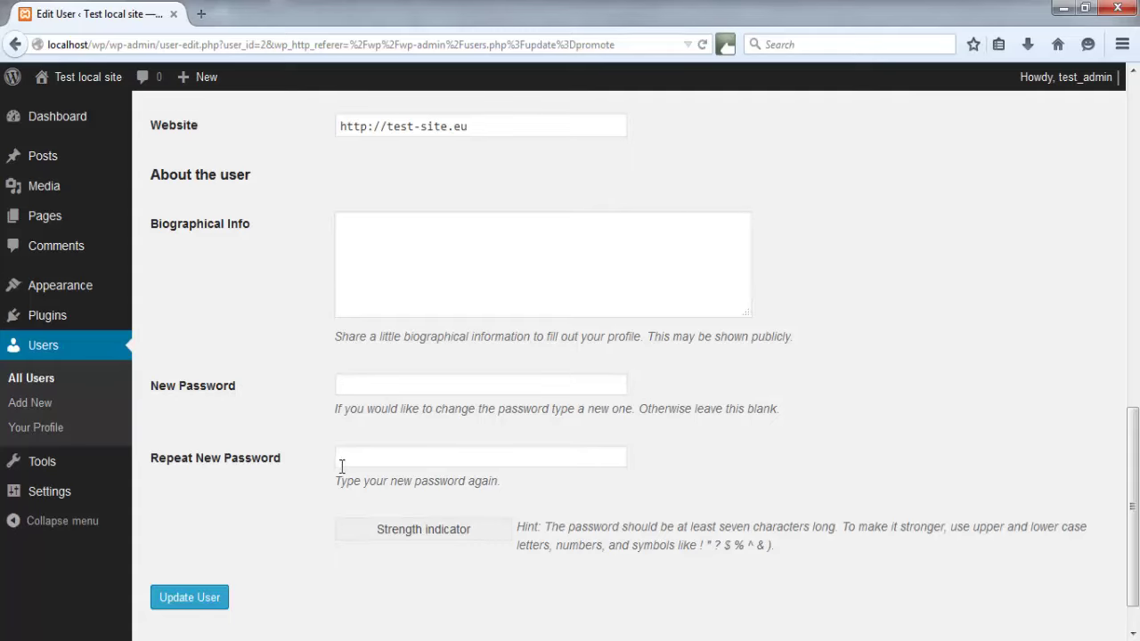
{"action": "middle_click", "coordinate": [293, 327]}
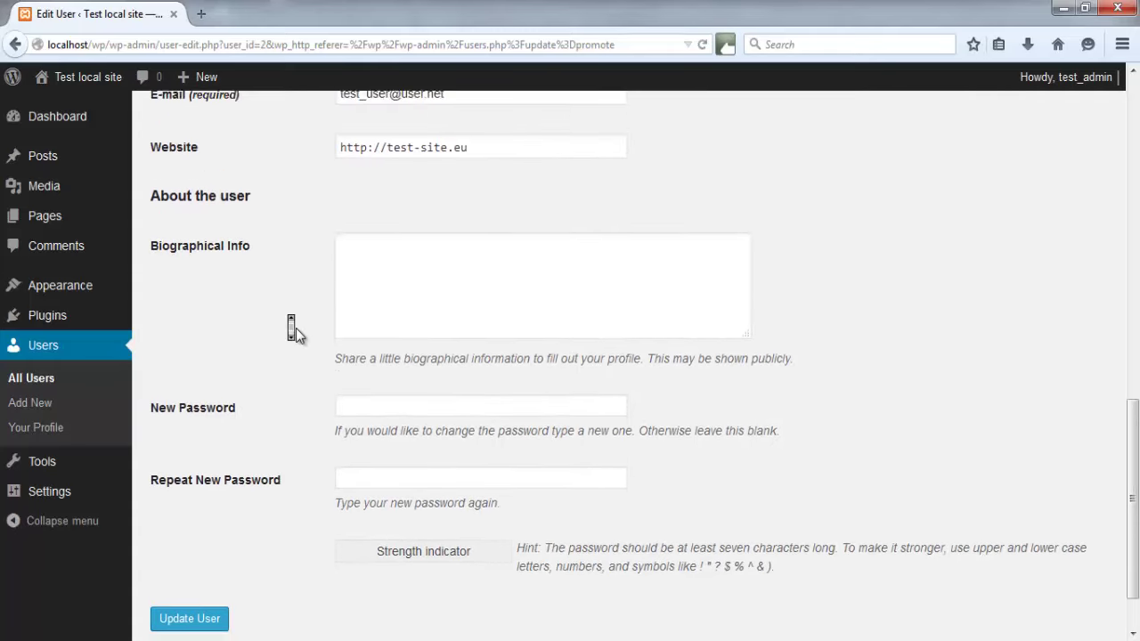
{"action": "middle_click", "coordinate": [297, 333]}
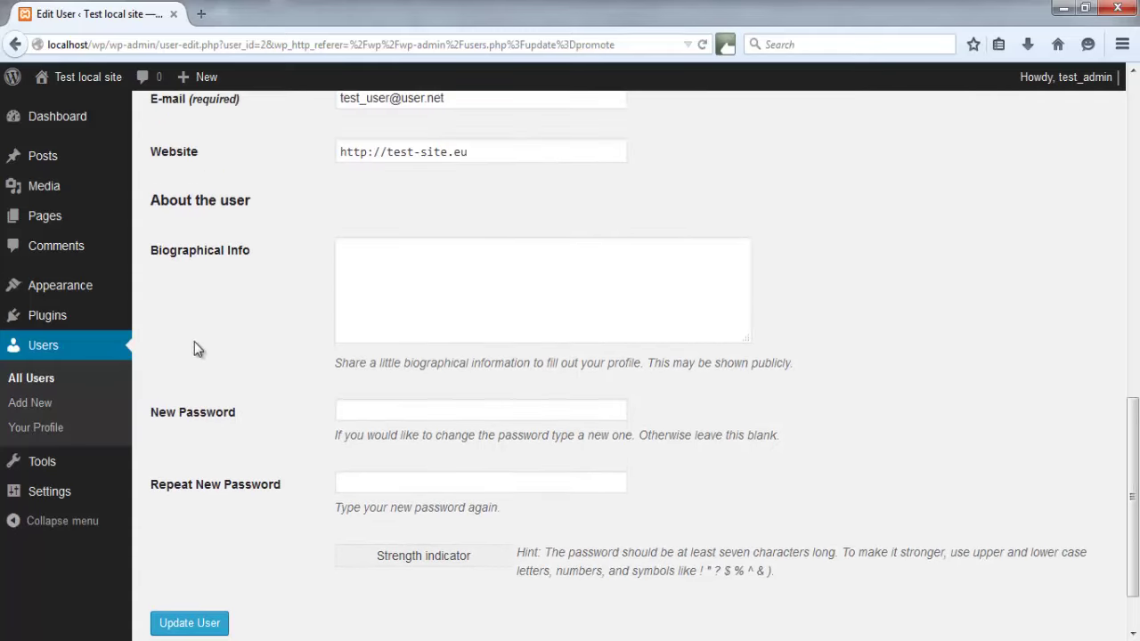
{"action": "left_click", "coordinate": [76, 383]}
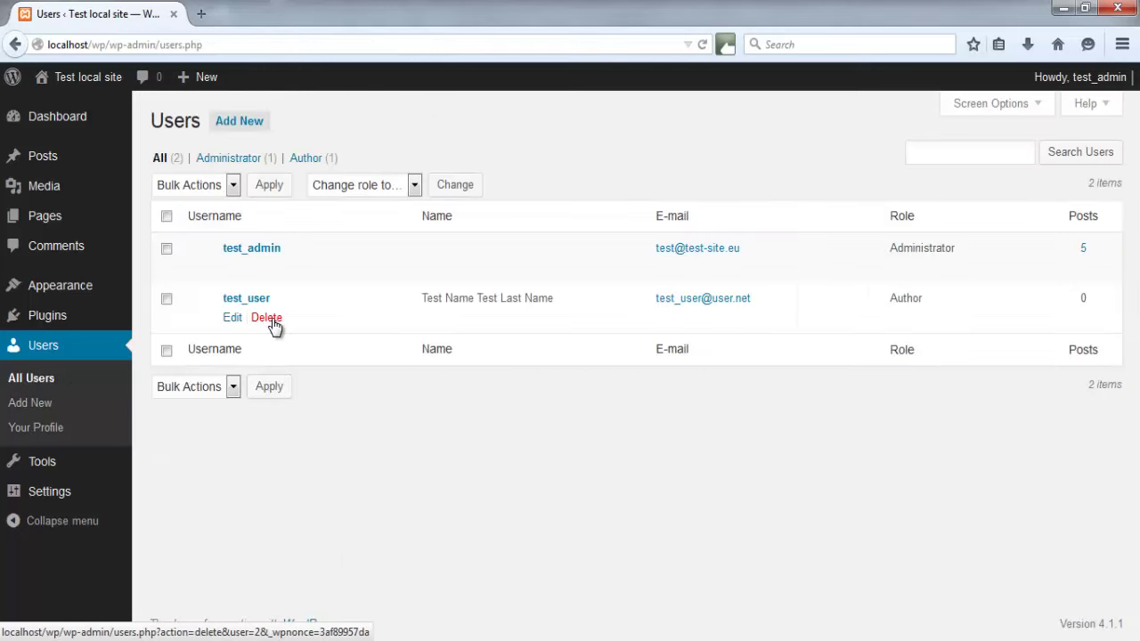
Delete test_user with 'Delete all content' selected and confirm the deletion
{"action": "left_click", "coordinate": [271, 321]}
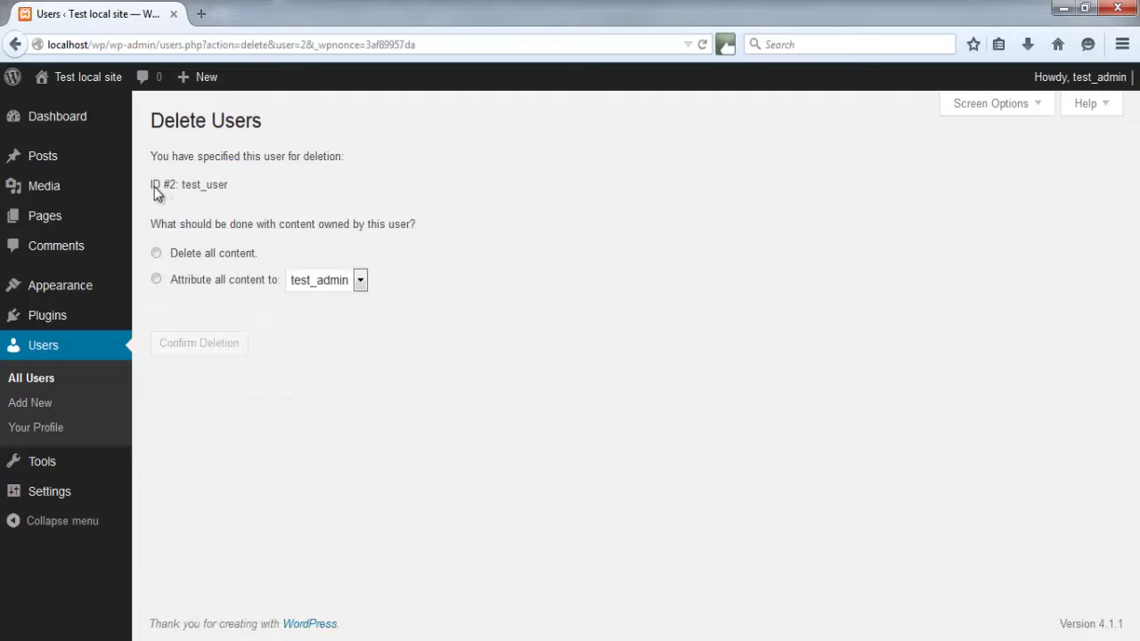
{"action": "left_click", "coordinate": [190, 262]}
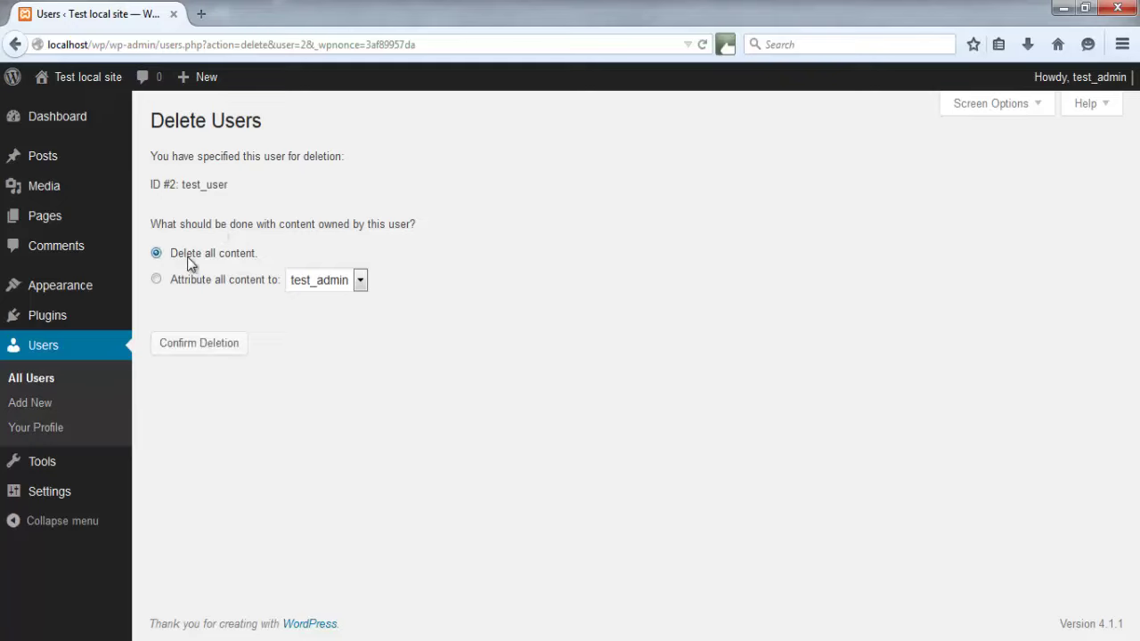
{"action": "left_click", "coordinate": [200, 285]}
{"action": "left_click", "coordinate": [330, 281]}
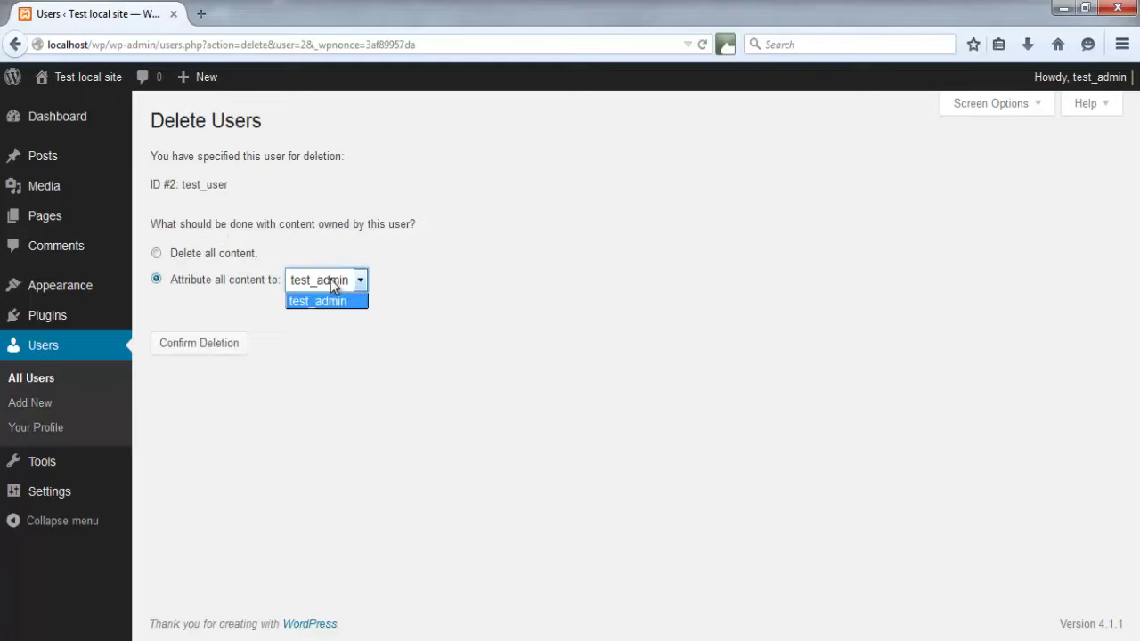
{"action": "left_click", "coordinate": [331, 281]}
{"action": "left_click", "coordinate": [219, 255]}
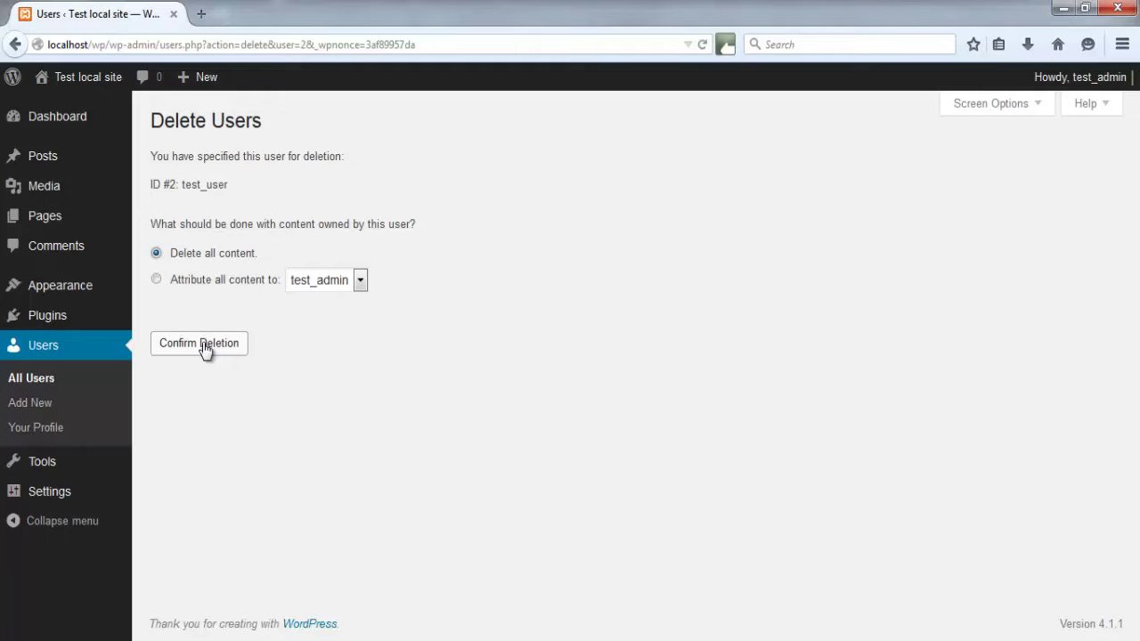
{"action": "left_click", "coordinate": [203, 345]}
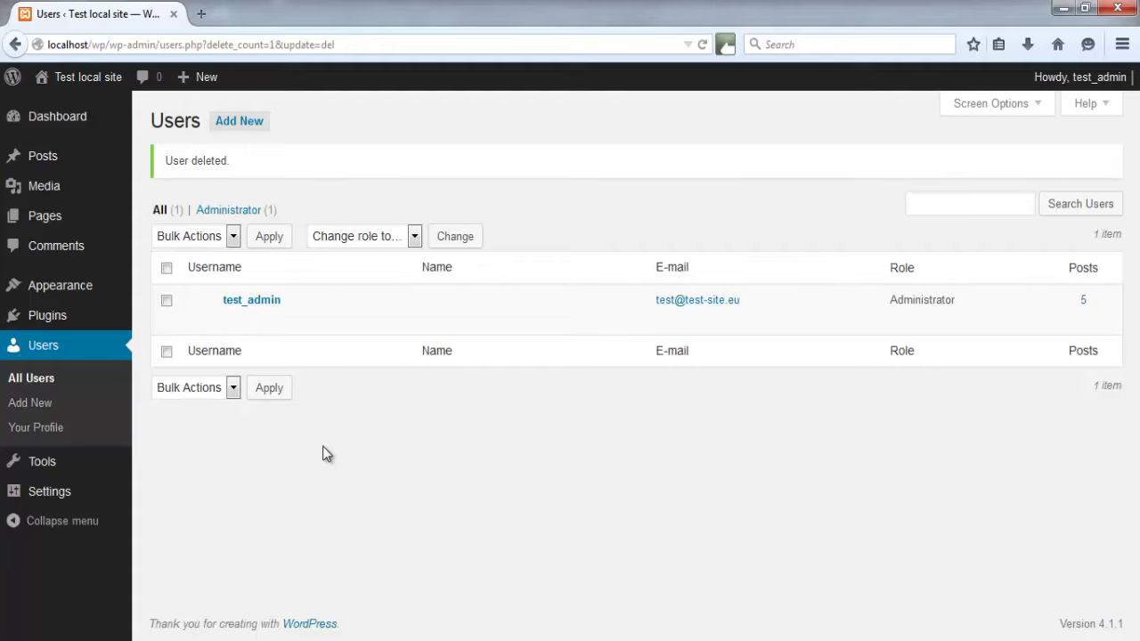
Add a Meta widget to the top of the sidebar widget area, save it, and view the front page
{"action": "mouse_move", "coordinate": [98, 287]}
{"action": "left_click", "coordinate": [163, 333]}
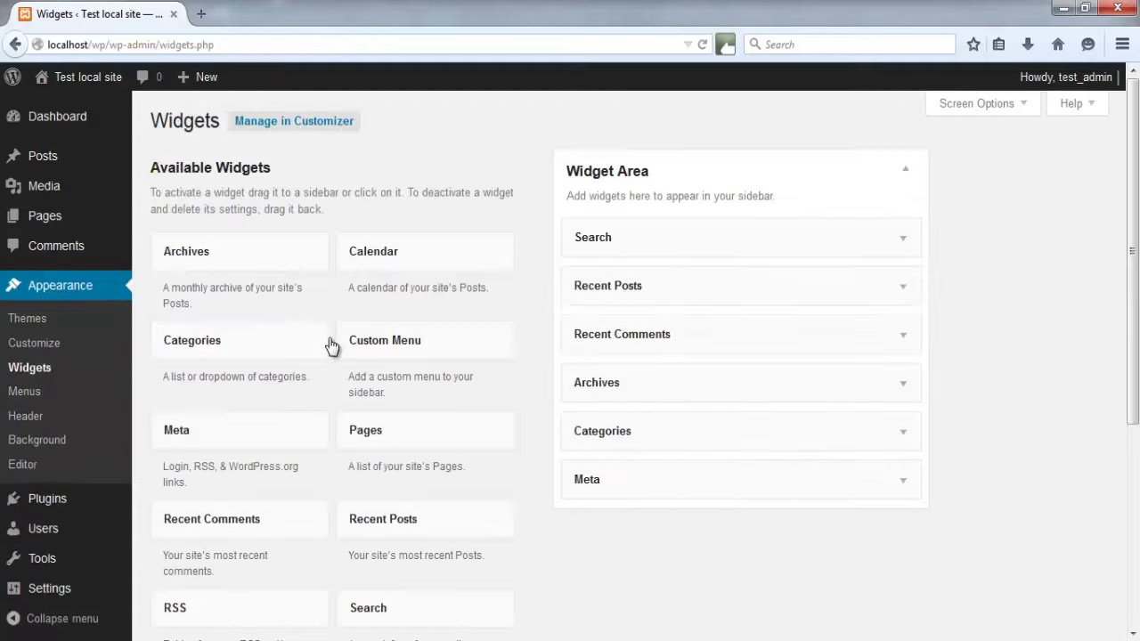
{"action": "scroll", "coordinate": [331, 345], "scroll_direction": "down", "scroll_amount": 6}
{"action": "scroll", "coordinate": [328, 342], "scroll_direction": "up", "scroll_amount": 6}
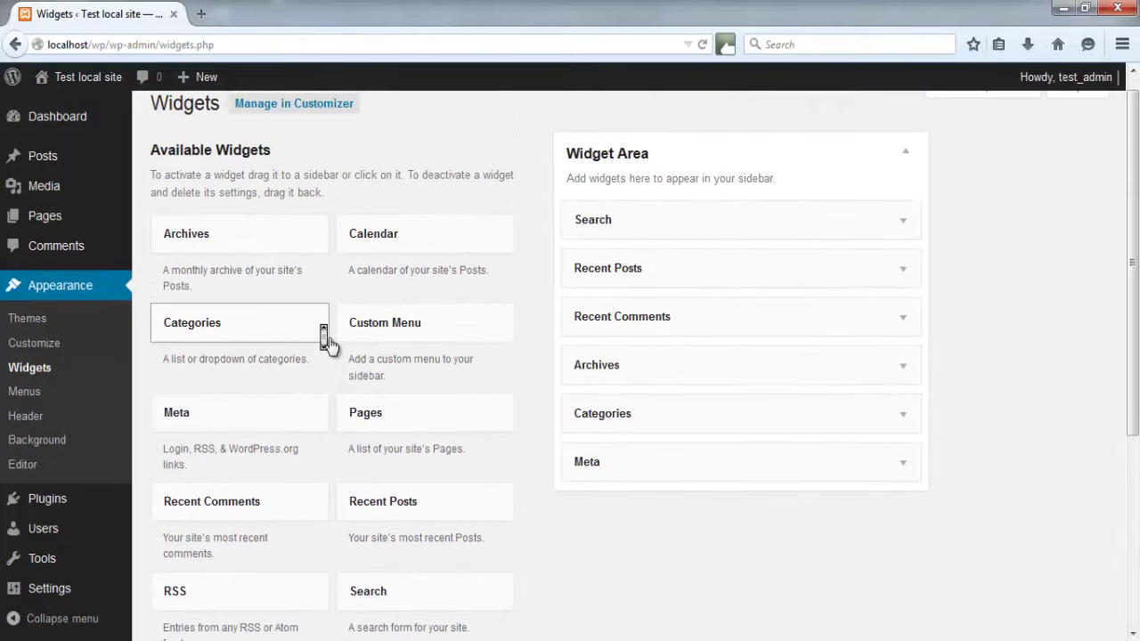
{"action": "scroll", "coordinate": [329, 344], "scroll_direction": "down", "scroll_amount": 2}
{"action": "left_click_drag", "start_coordinate": [265, 338], "coordinate": [692, 135]}
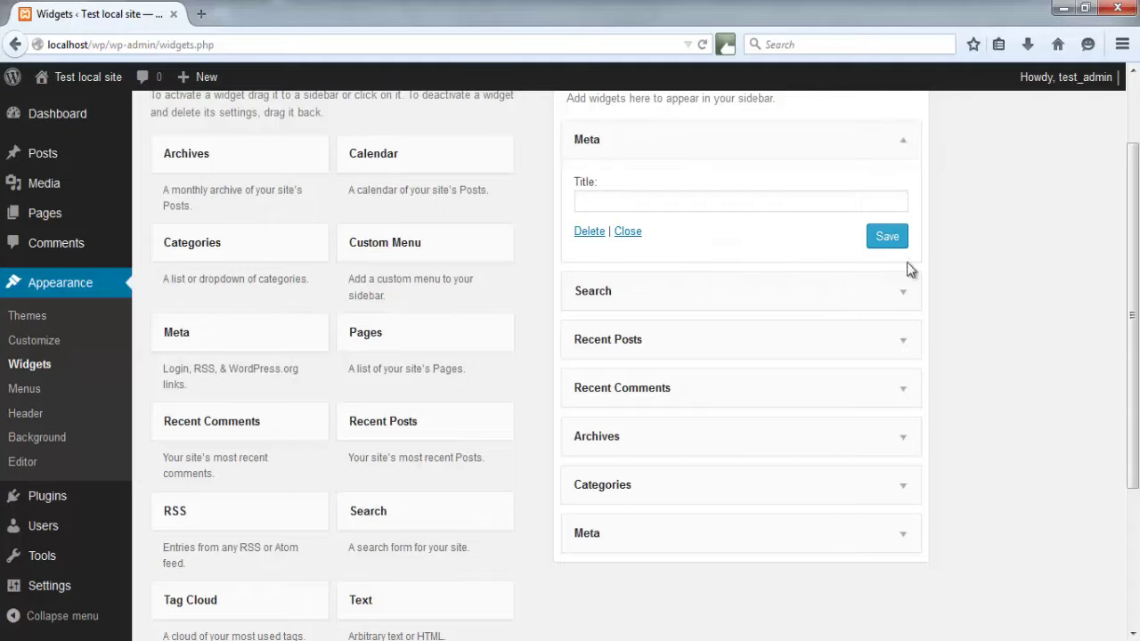
{"action": "left_click", "coordinate": [731, 199]}
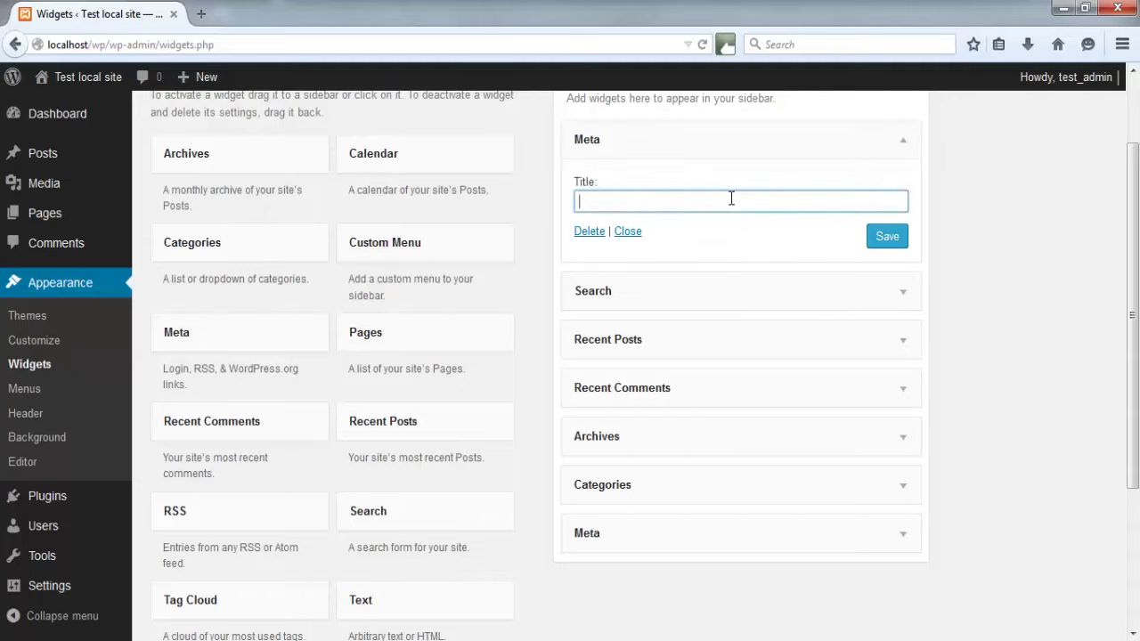
{"action": "left_click", "coordinate": [884, 243]}
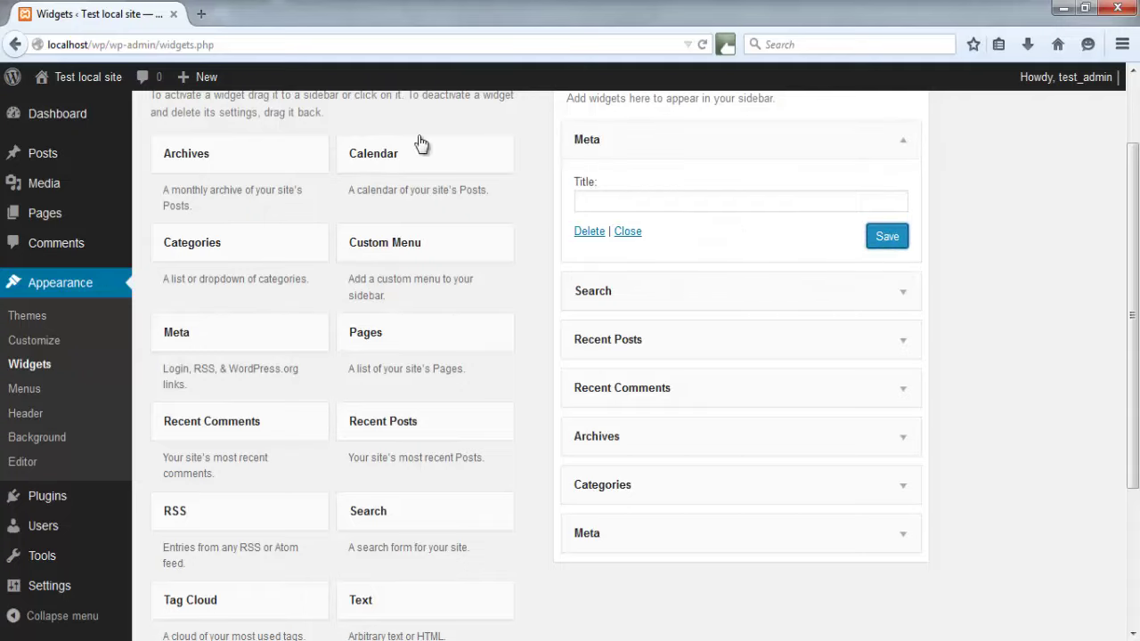
{"action": "left_click", "coordinate": [37, 82]}
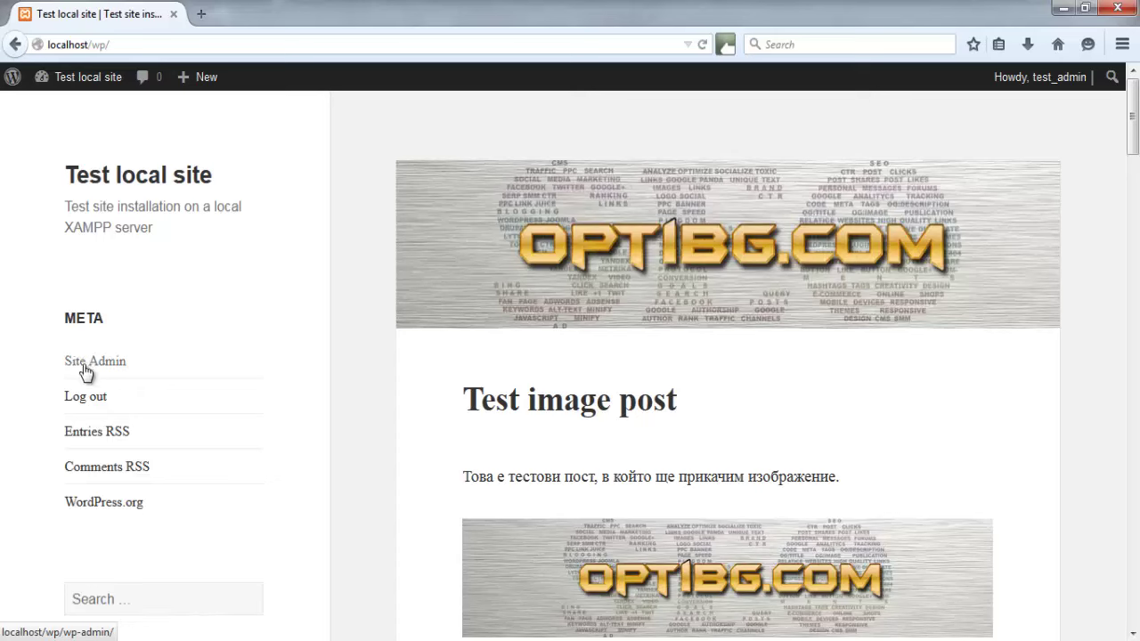
Log out from the Meta widget, then strip wp-login.php?loggedout=true to return to the front page
{"action": "left_click", "coordinate": [84, 399]}
{"action": "left_click_drag", "start_coordinate": [287, 43], "coordinate": [110, 40]}
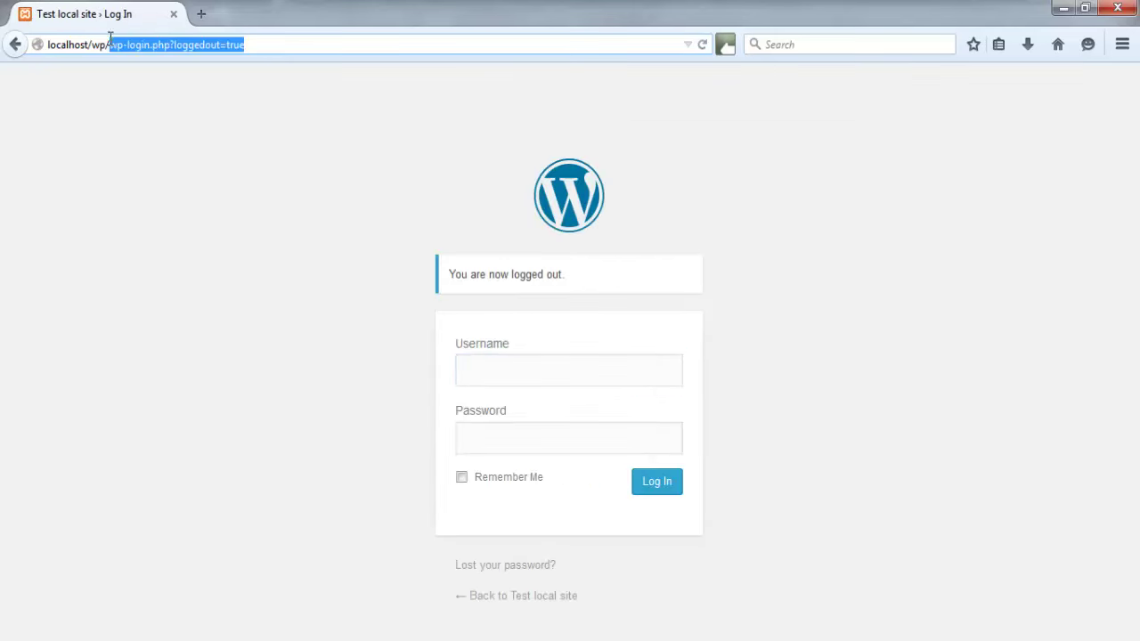
{"action": "key", "text": "BackSpace"}
{"action": "key", "text": "Return"}
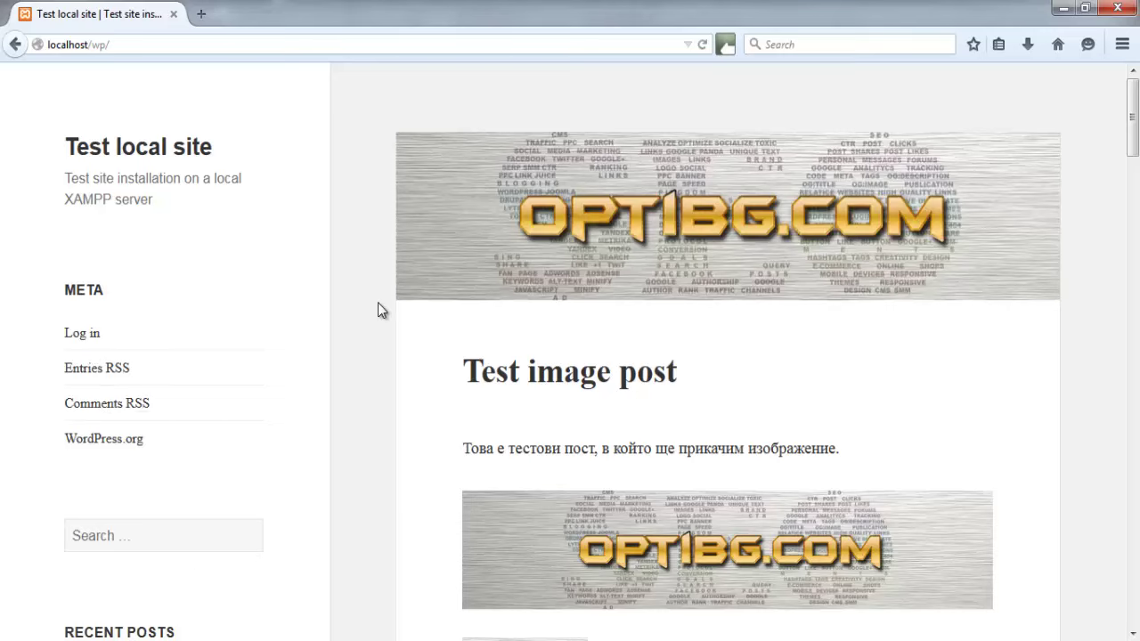
{"action": "scroll", "coordinate": [378, 310], "scroll_direction": "down", "scroll_amount": 2}
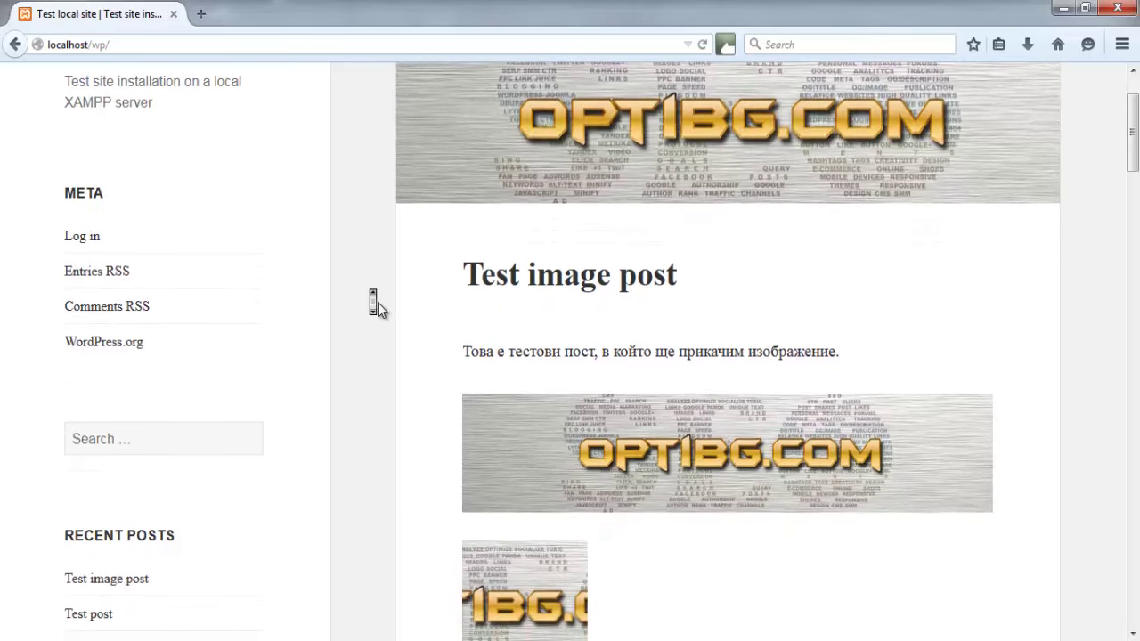